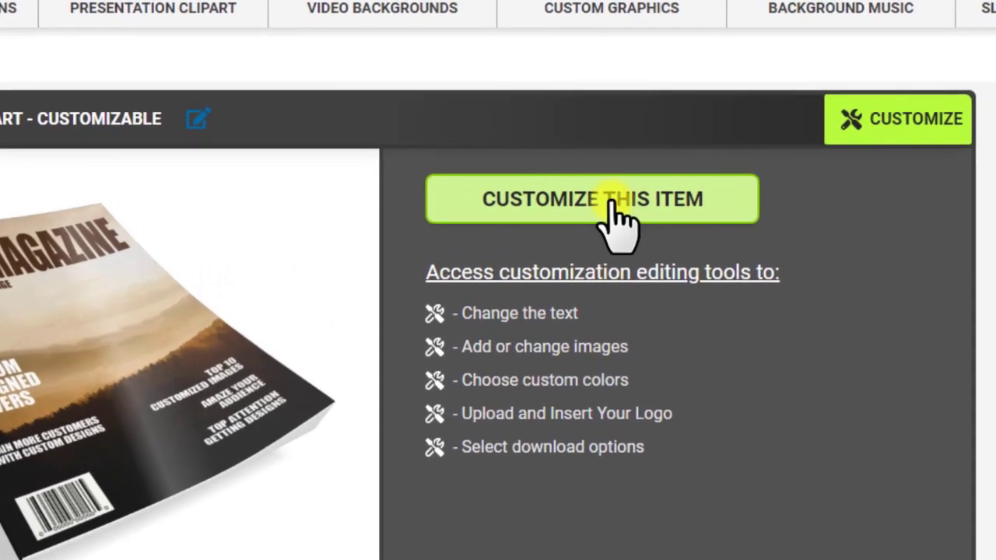
- Launch the Single Magazine clipart in the customizer with Customize This Item
left_click(615, 206)
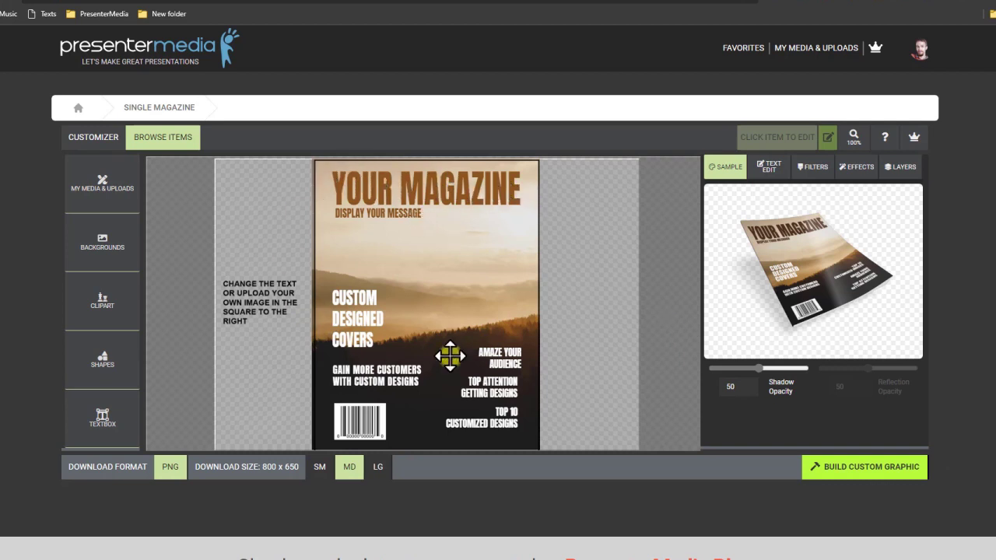
- Change the cover title from YOUR MAGAZINE to JUDD'S MAGAZINE
left_click(433, 185)
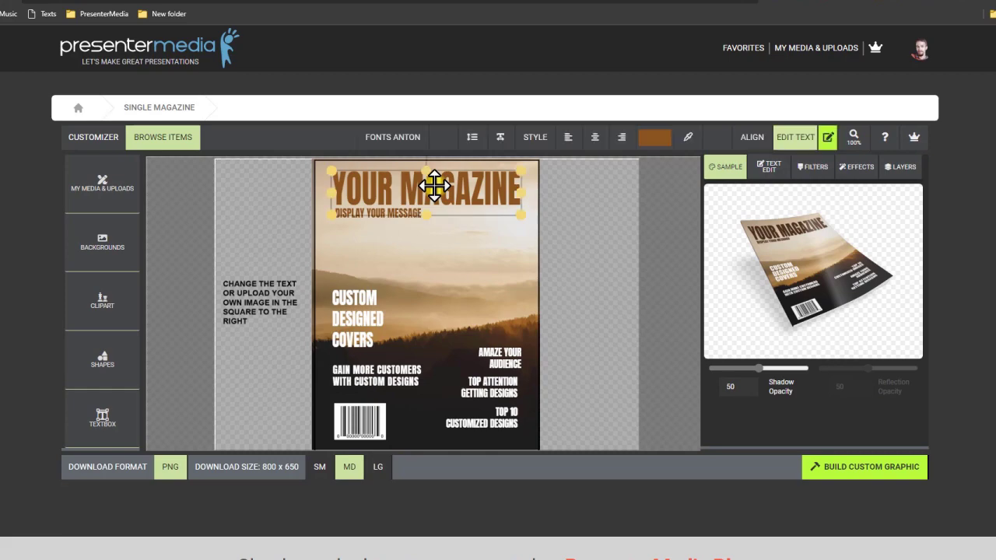
left_click(410, 187)
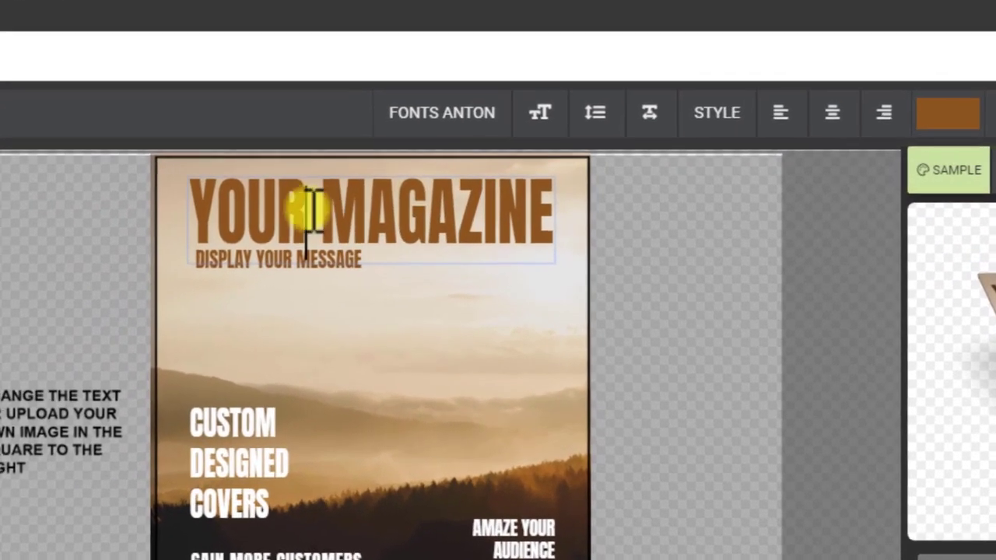
left_click(365, 210)
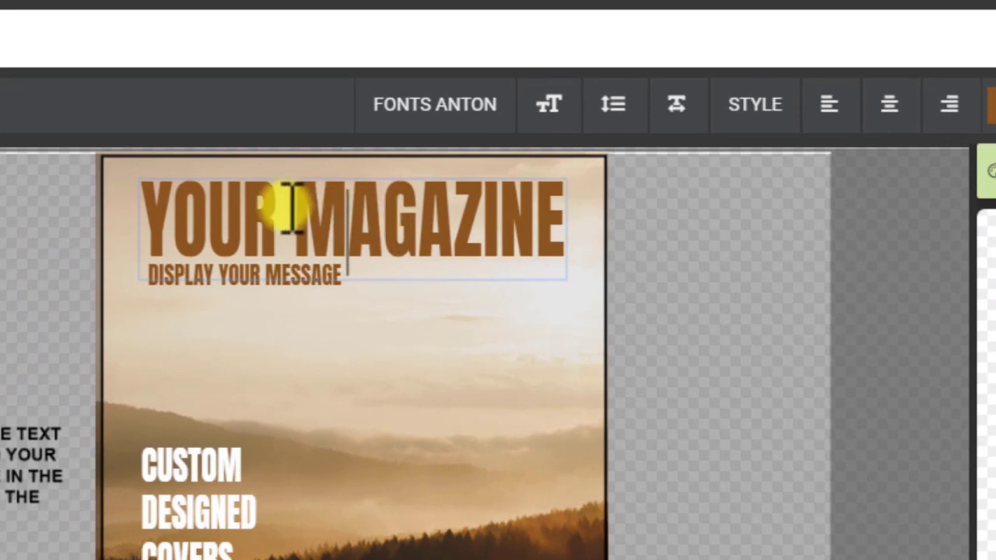
left_click_drag(272, 207, 68, 214)
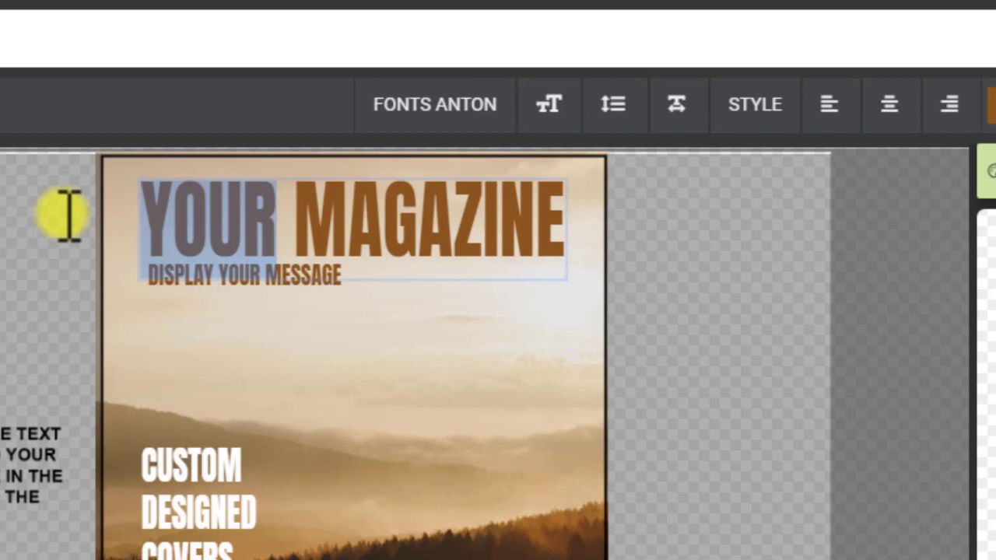
type("JUDD")
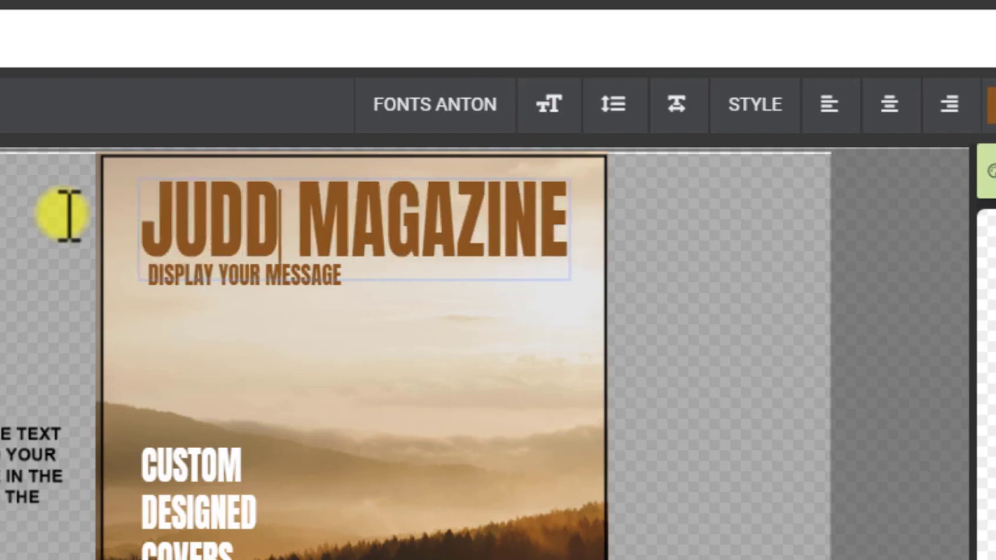
type("'S")
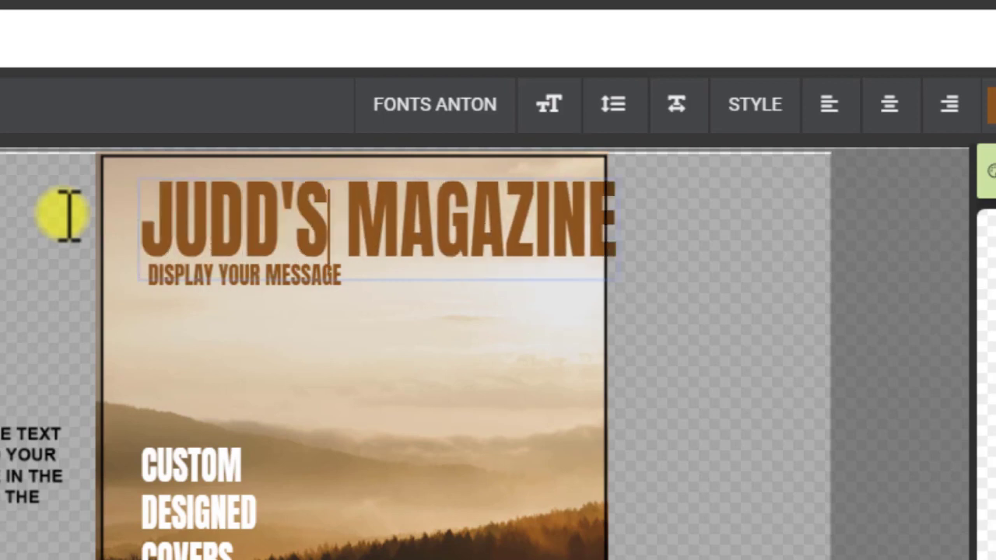
left_click(754, 357)
- Shrink the JUDD'S MAGAZINE title to fit the cover and nudge it right and up
left_click(490, 220)
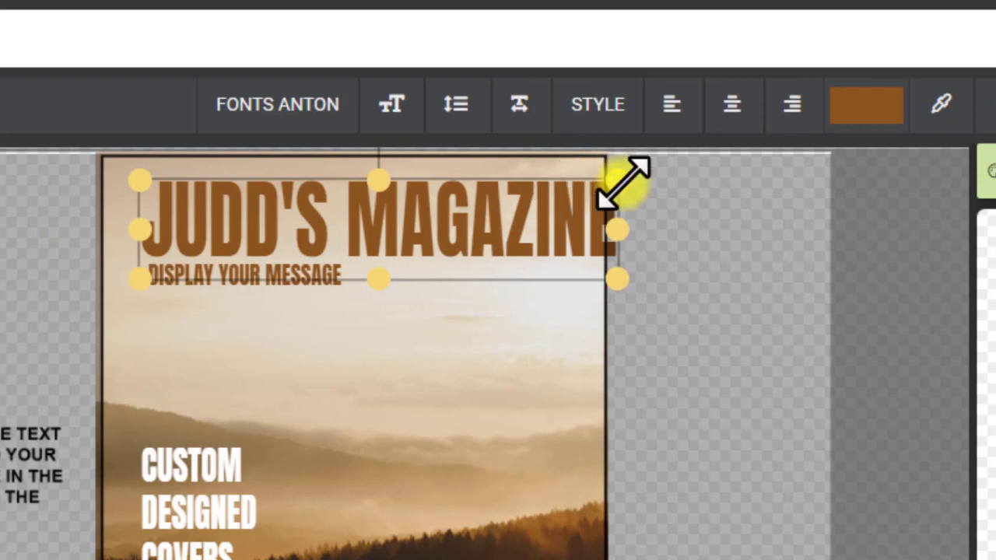
left_click_drag(622, 181, 564, 179)
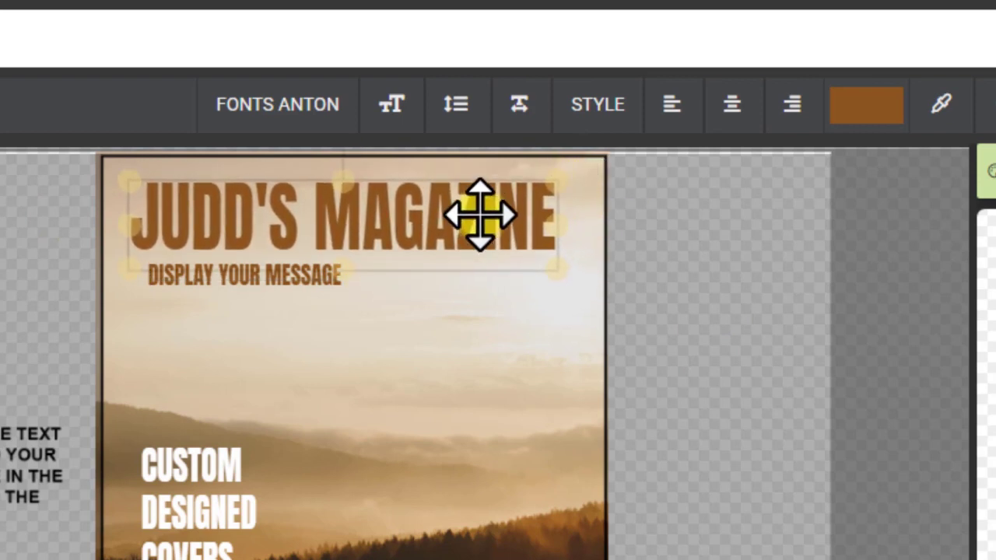
left_click_drag(480, 217, 492, 208)
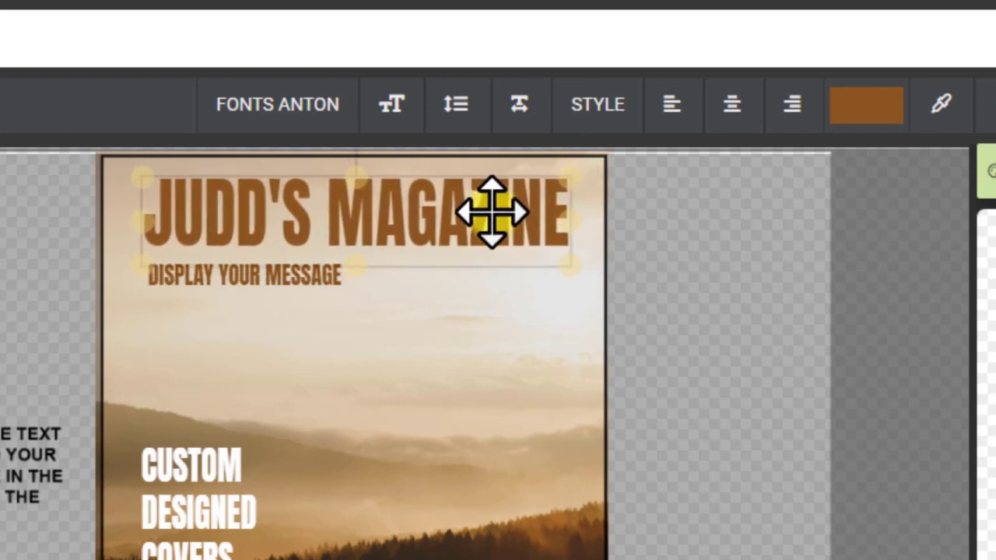
left_click(496, 362)
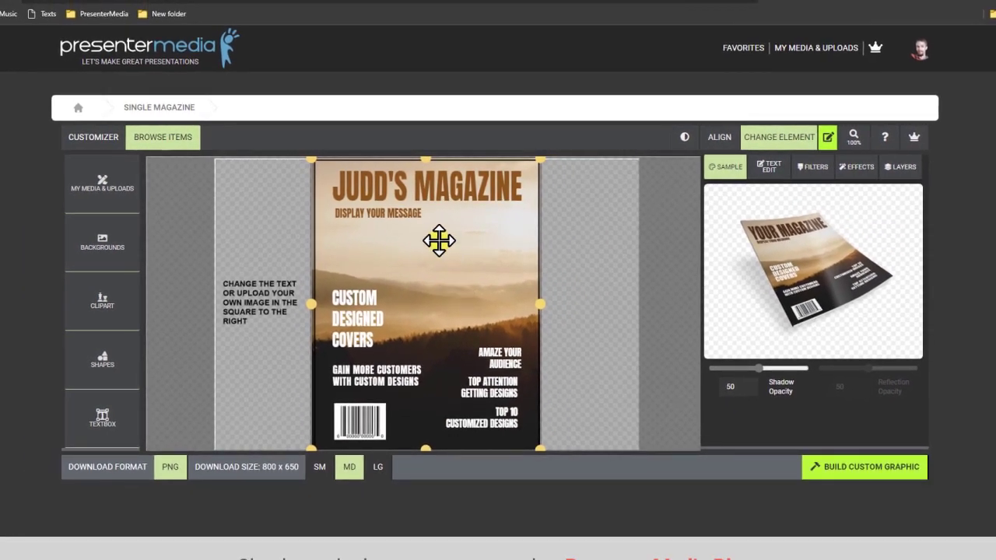
- Enlarge the DISPLAY YOUR MESSAGE tagline and change it to 'Let best read of your life!'
left_click(351, 216)
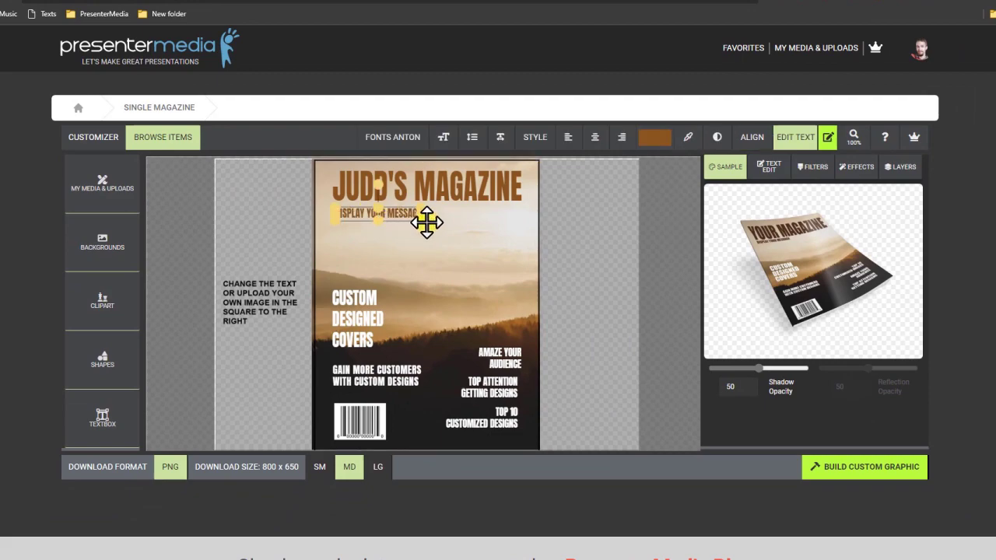
left_click_drag(426, 223, 460, 236)
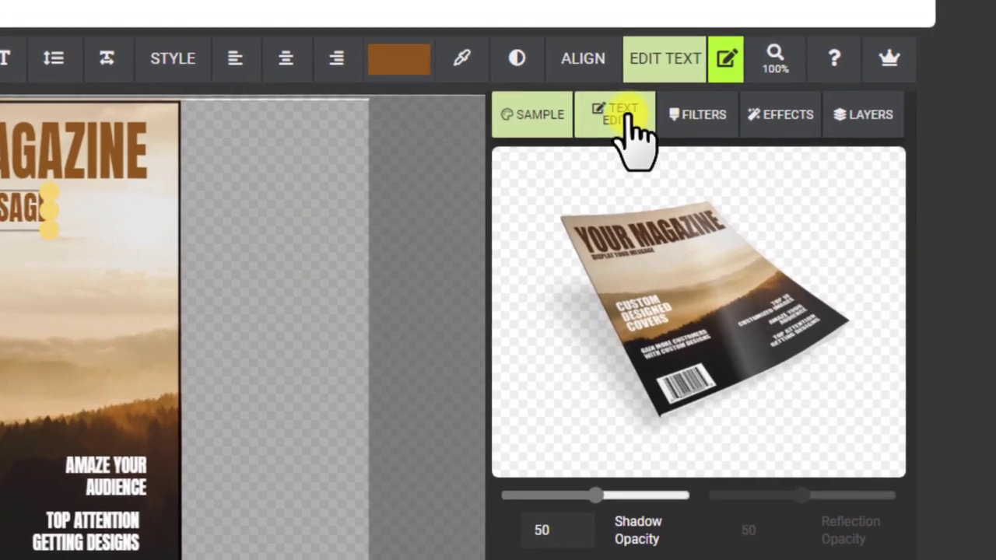
left_click(626, 125)
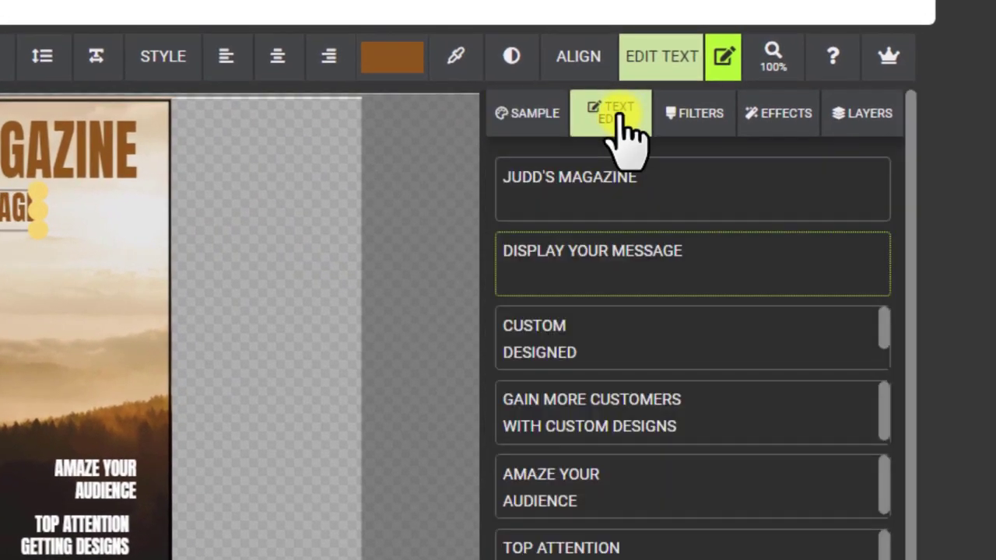
left_click(618, 250)
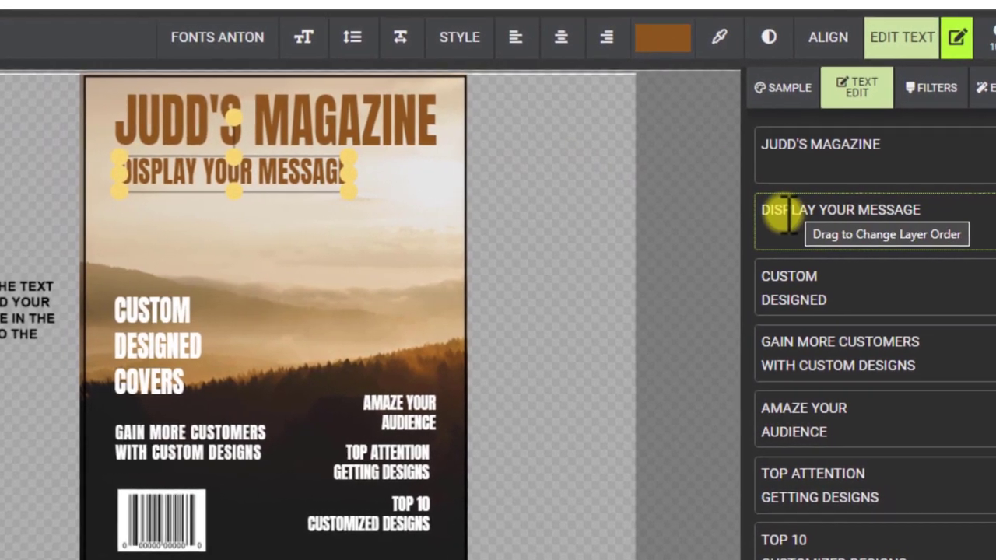
left_click_drag(922, 207, 693, 204)
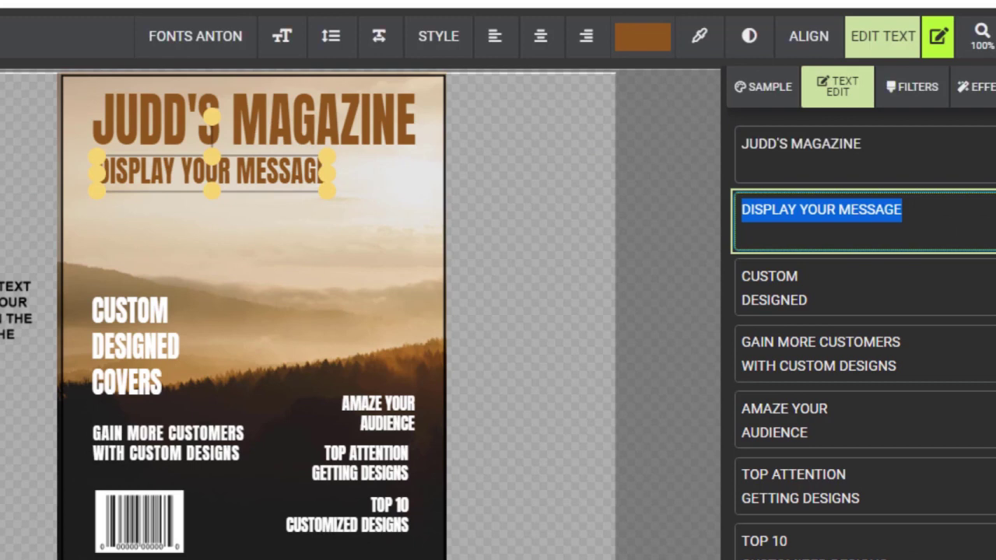
type("Let best read of")
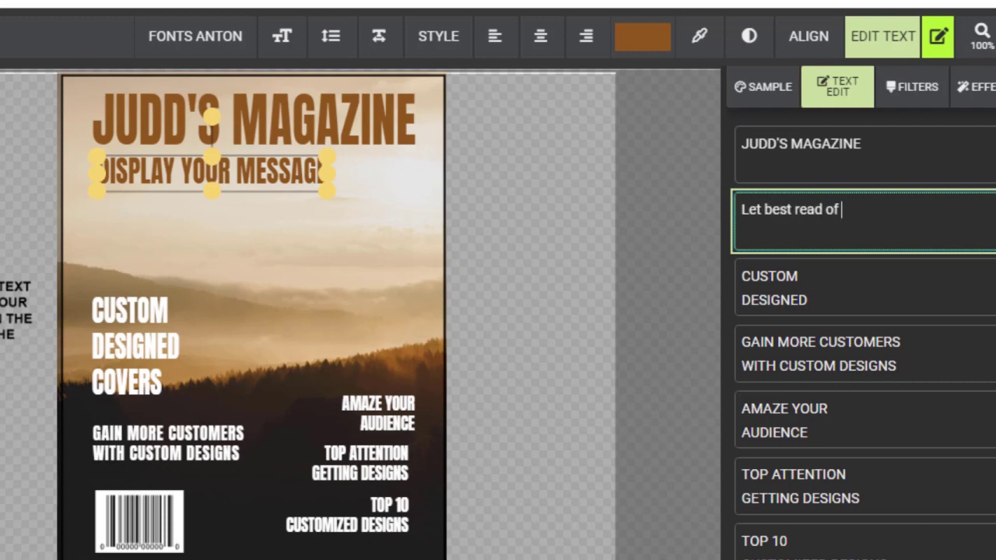
type("your life!")
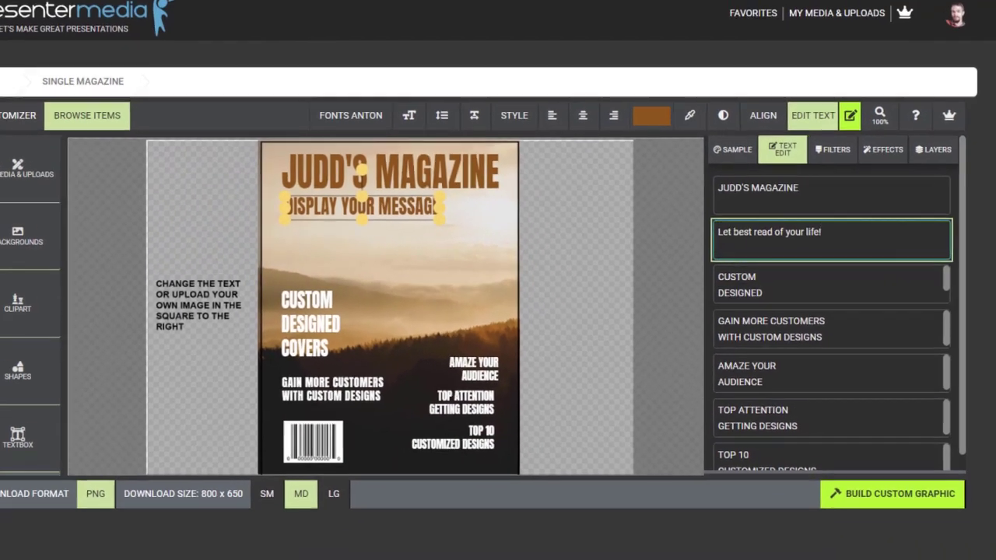
key("Return")
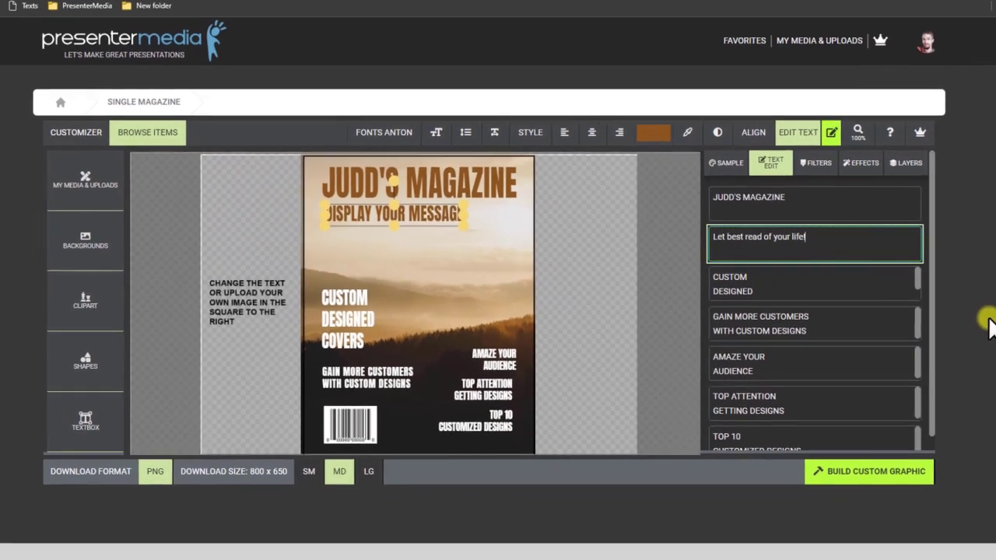
key("BackSpace")
left_click(854, 278)
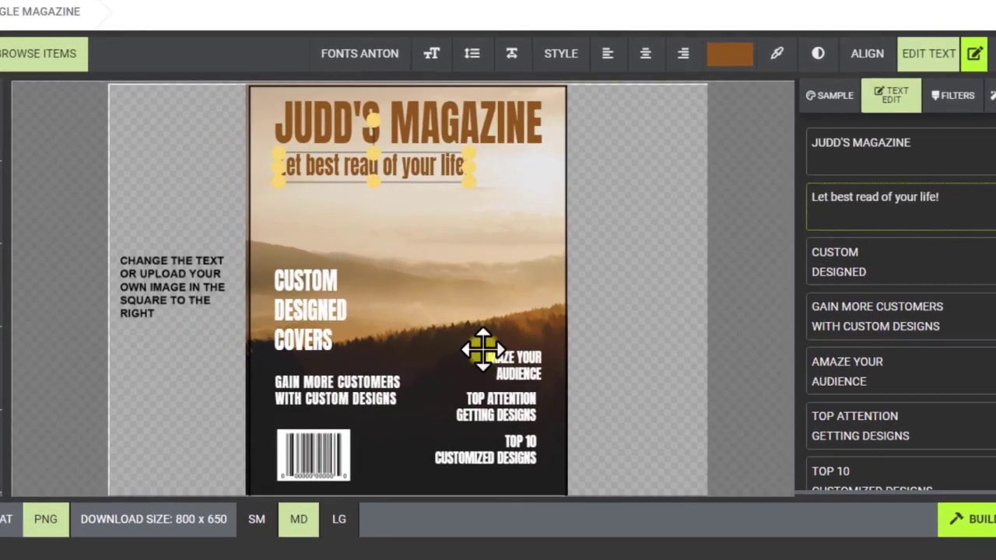
- Delete the TOP ATTENTION and TOP 10 blurbs from the cover
left_click(483, 354)
left_click(496, 406)
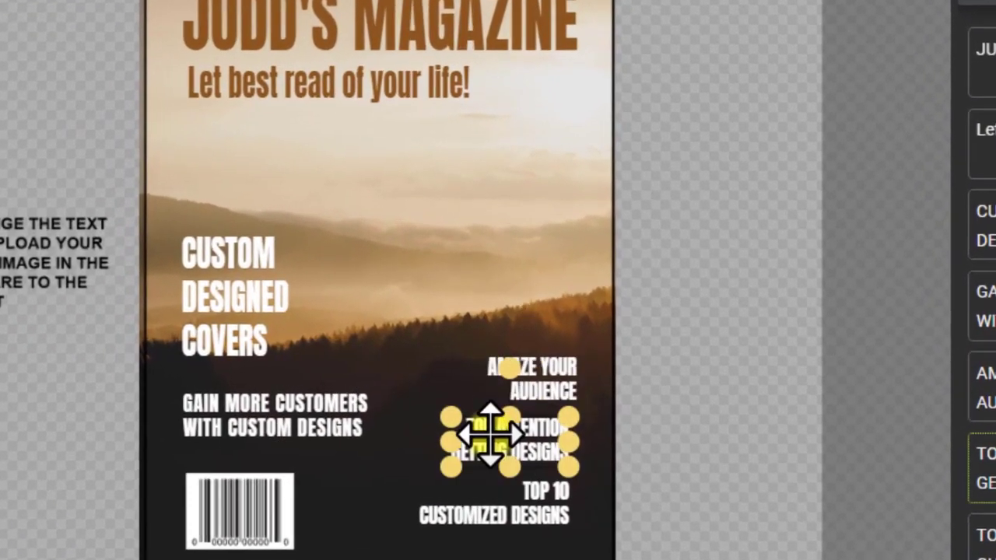
left_click(485, 450)
left_click(337, 389)
left_click(231, 344)
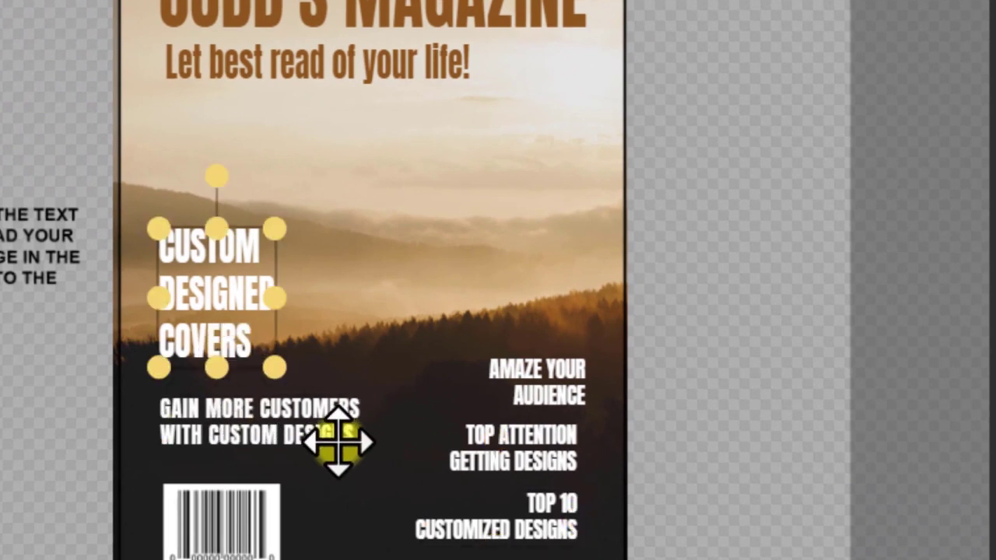
left_click(327, 430)
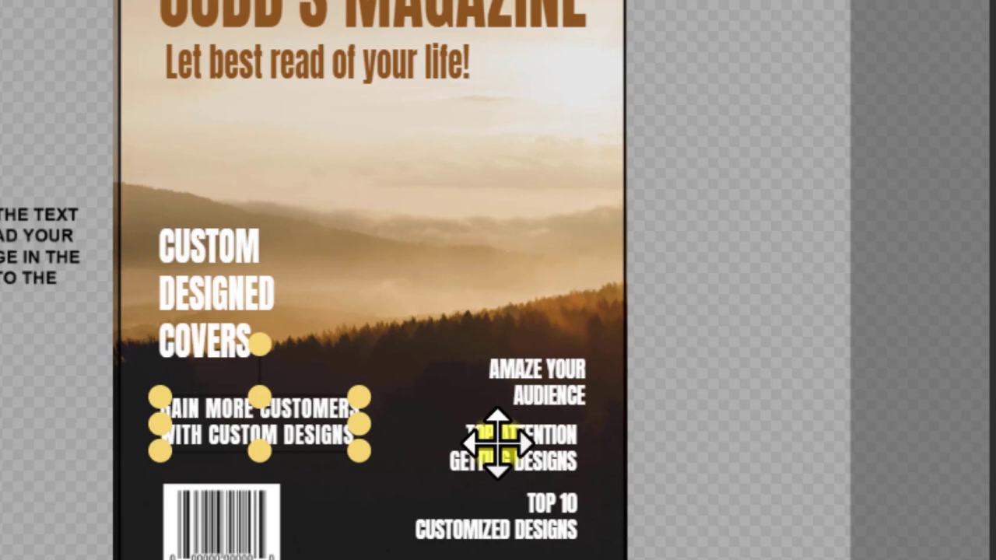
left_click(497, 441)
key("Delete")
left_click(507, 518)
key("Delete")
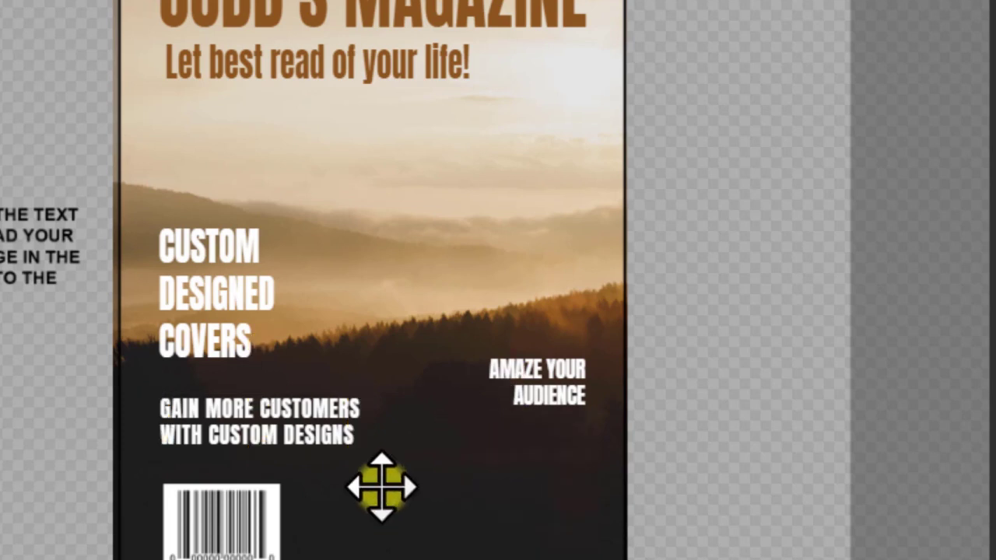
- Delete GAIN MORE CUSTOMERS and enlarge the CUSTOM DESIGNED COVERS text
left_click(283, 428)
key("Delete")
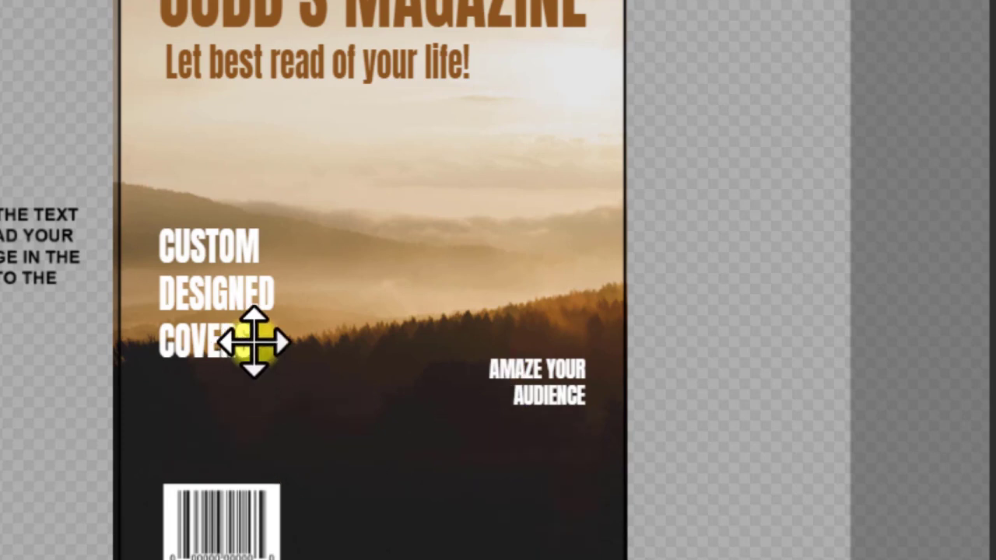
left_click(209, 339)
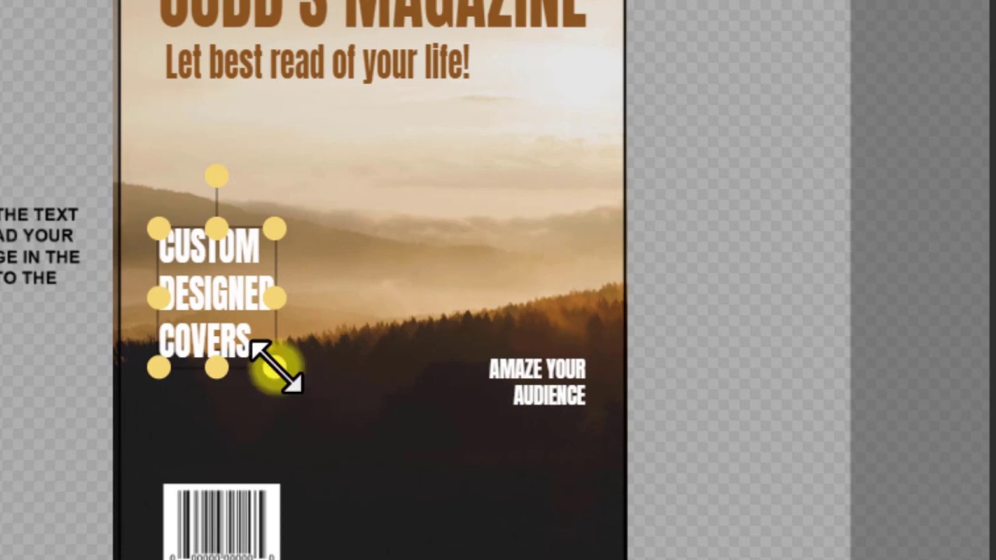
left_click_drag(273, 362, 330, 451)
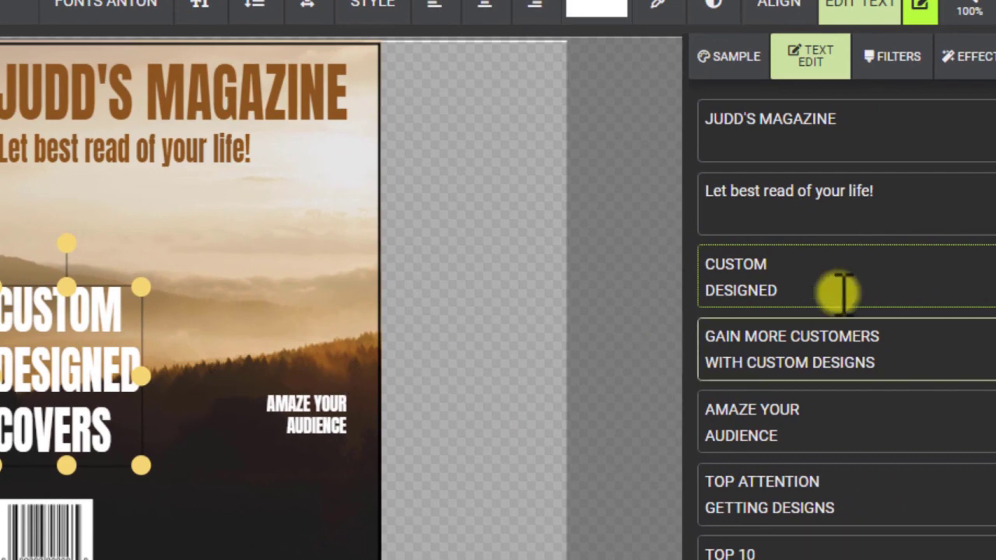
- Replace the CUSTOM DESIGNED COVERS wording with 'Be THRILLED!'
double_click(78, 389)
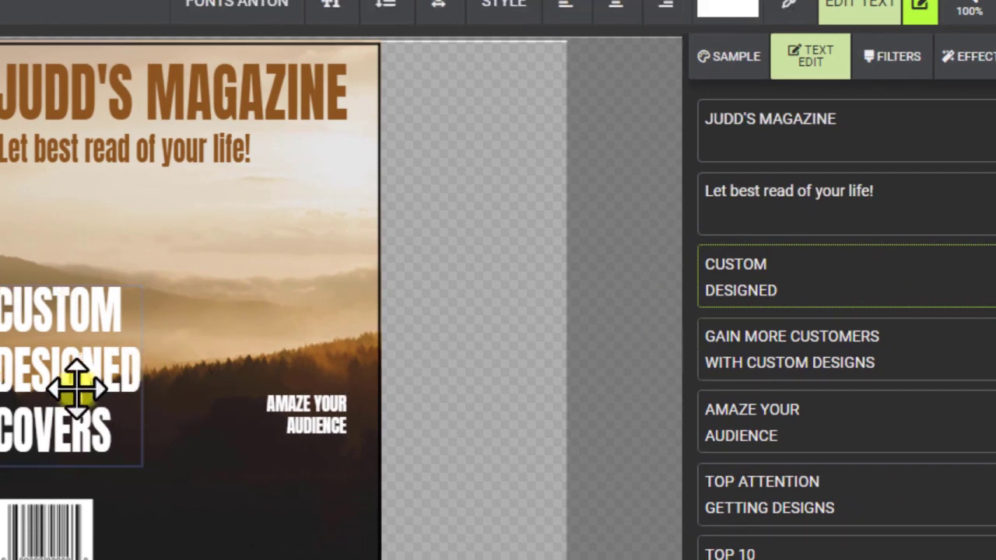
left_click(114, 433)
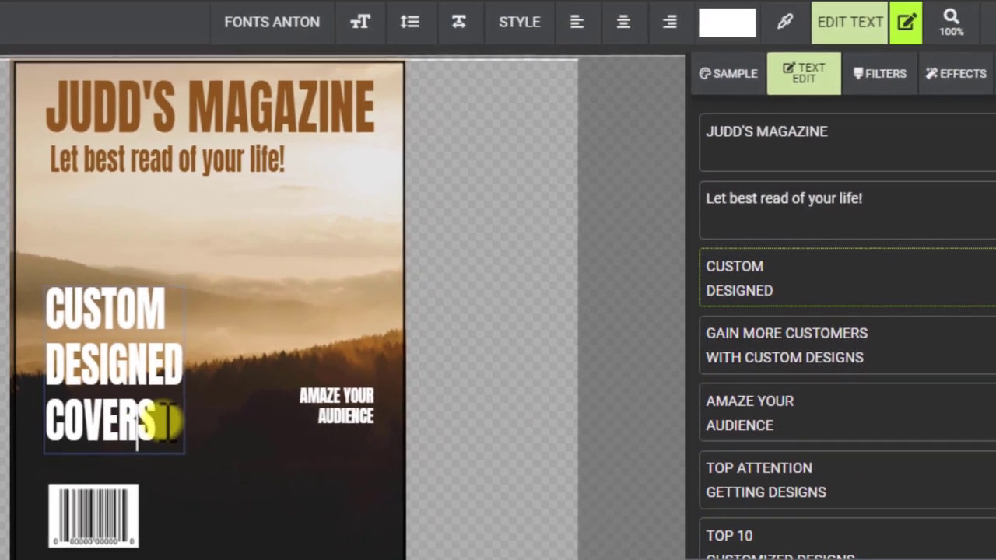
key("ctrl+a")
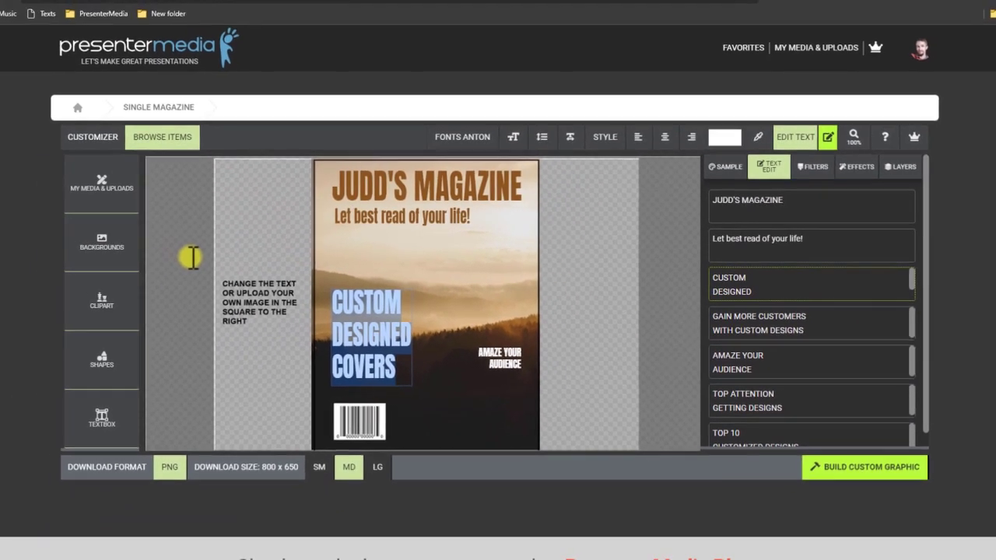
type("Be")
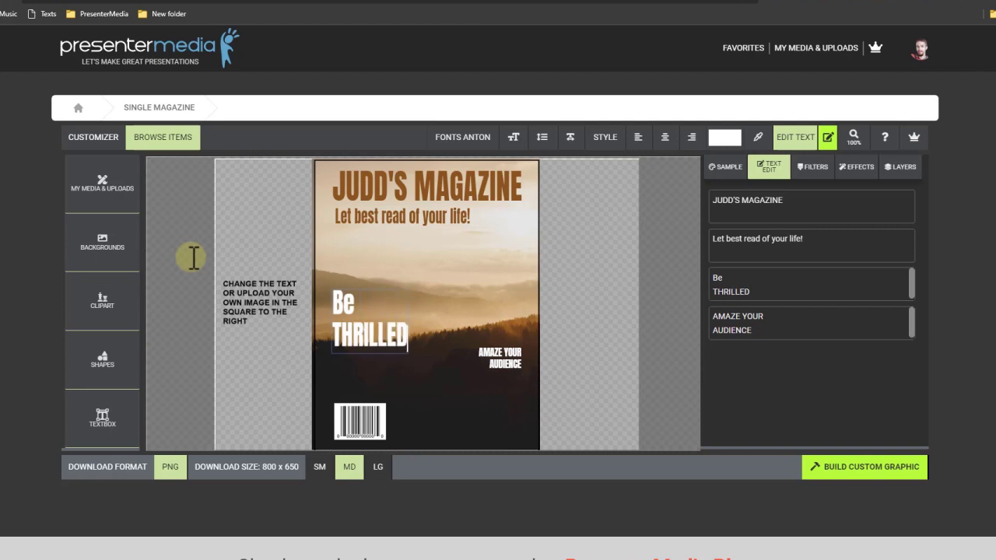
- Enlarge Be THRILLED! and move AMAZE YOUR AUDIENCE to the bottom-right corner
left_click(396, 335)
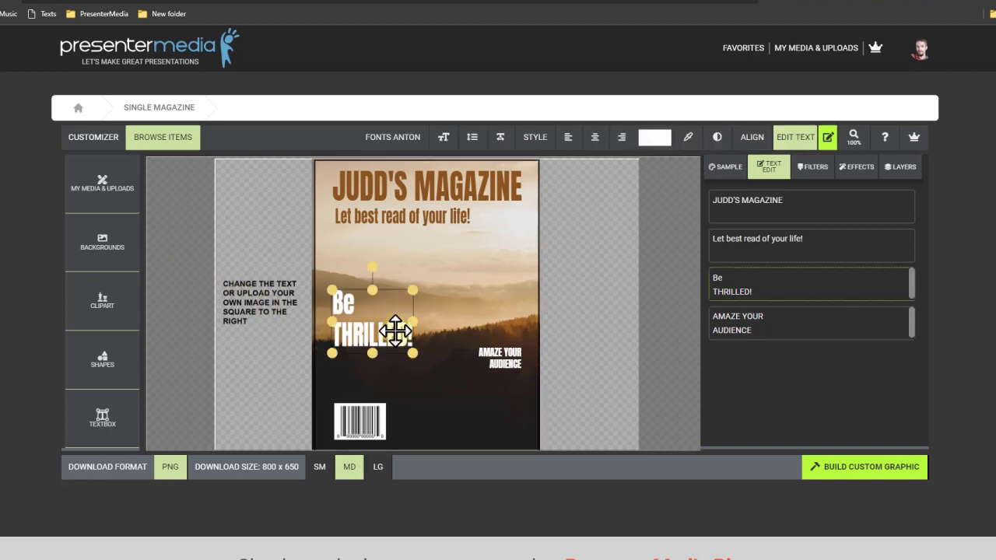
left_click_drag(417, 353, 438, 373)
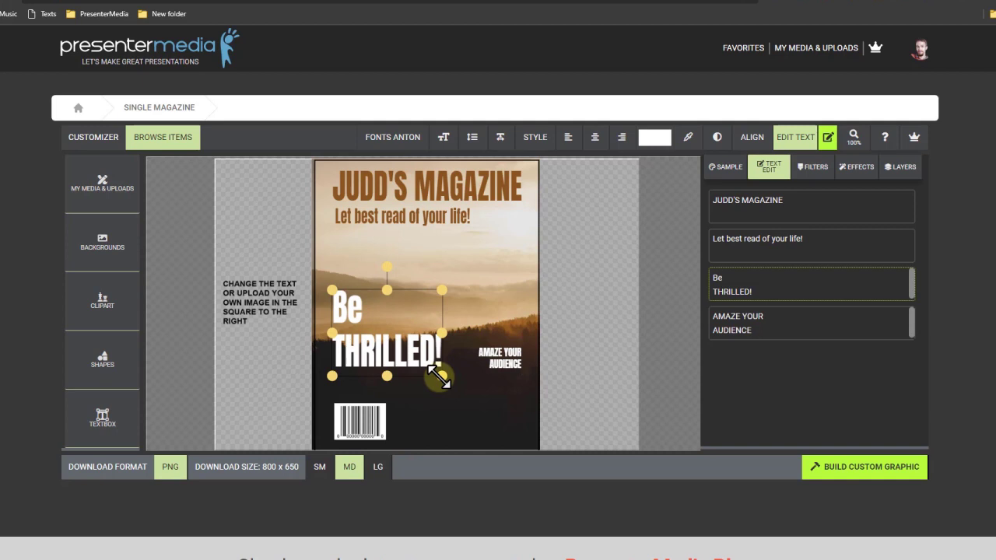
left_click(504, 358)
left_click_drag(506, 357, 466, 408)
- Rewrite AMAZE YOUR AUDIENCE as 'An Amazing Adventure!'
left_click(484, 412)
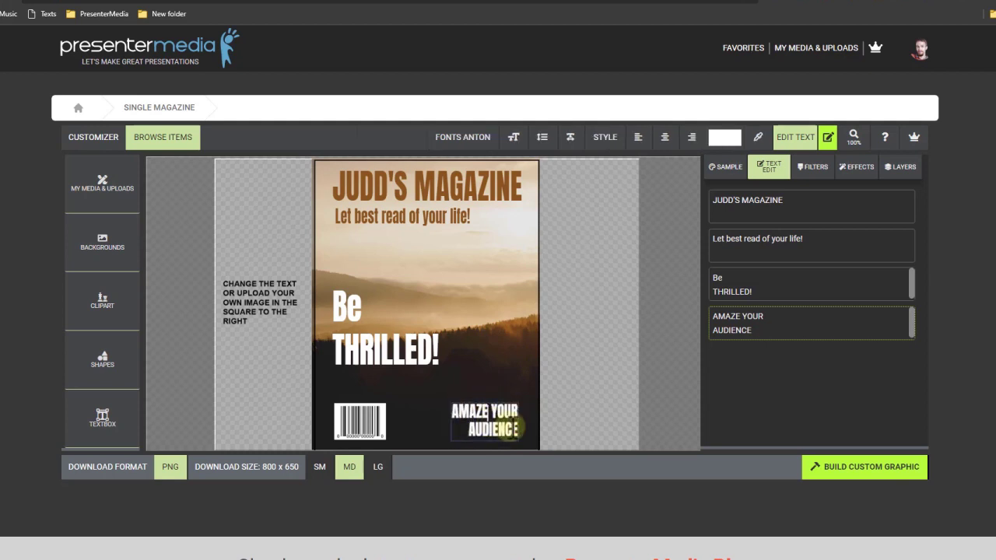
double_click(484, 420)
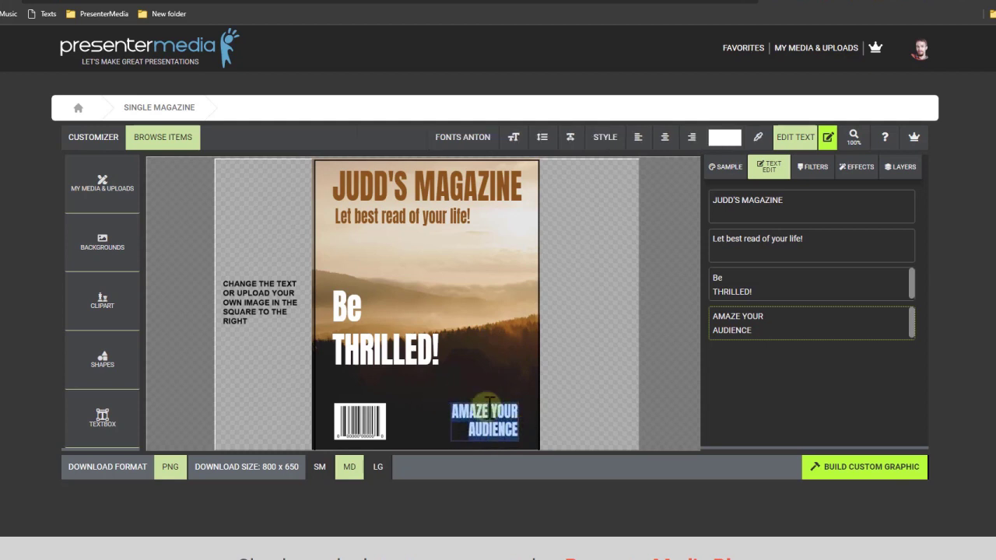
type("An Amazing")
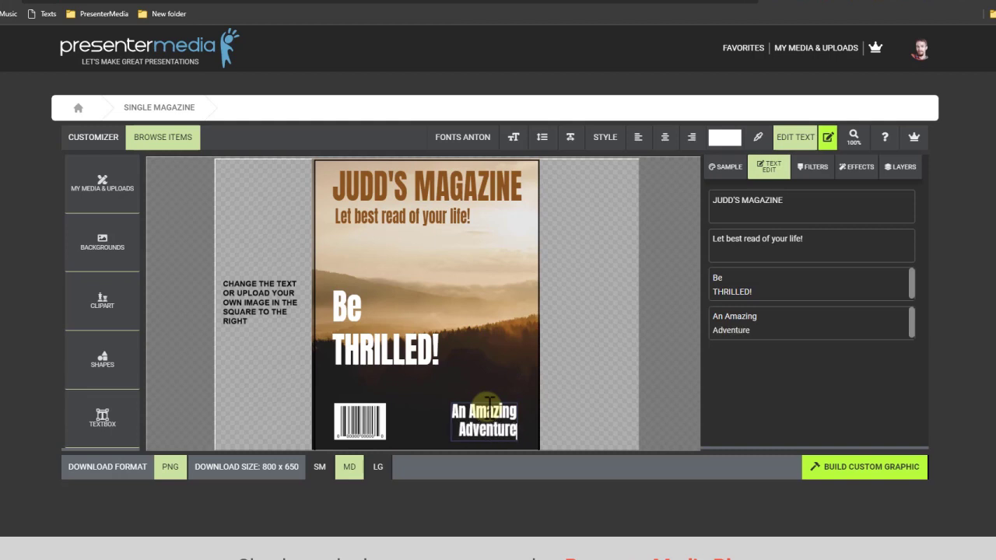
- Enlarge An Amazing Adventure! and nudge it slightly up and right
left_click(470, 411)
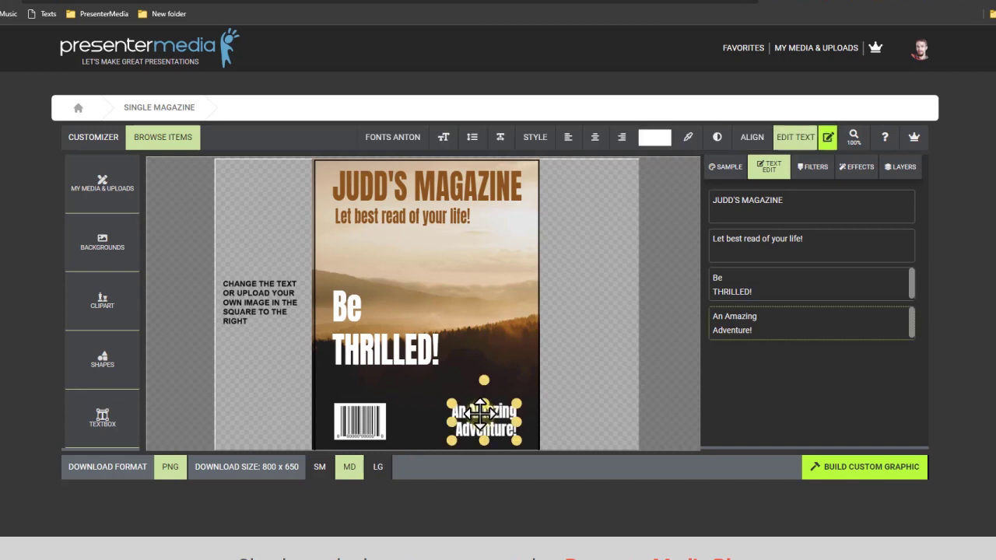
left_click_drag(454, 405, 444, 395)
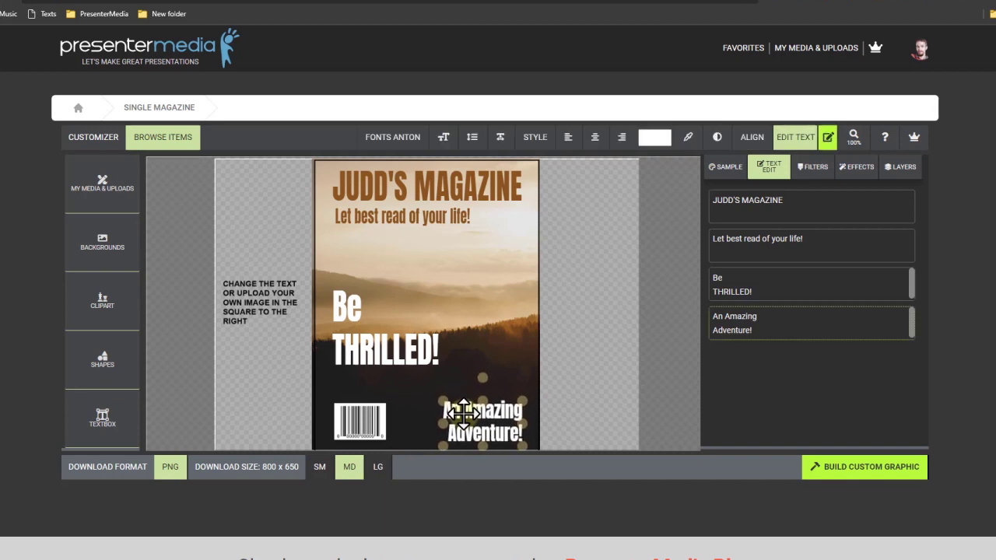
left_click(551, 381)
left_click_drag(484, 413, 487, 411)
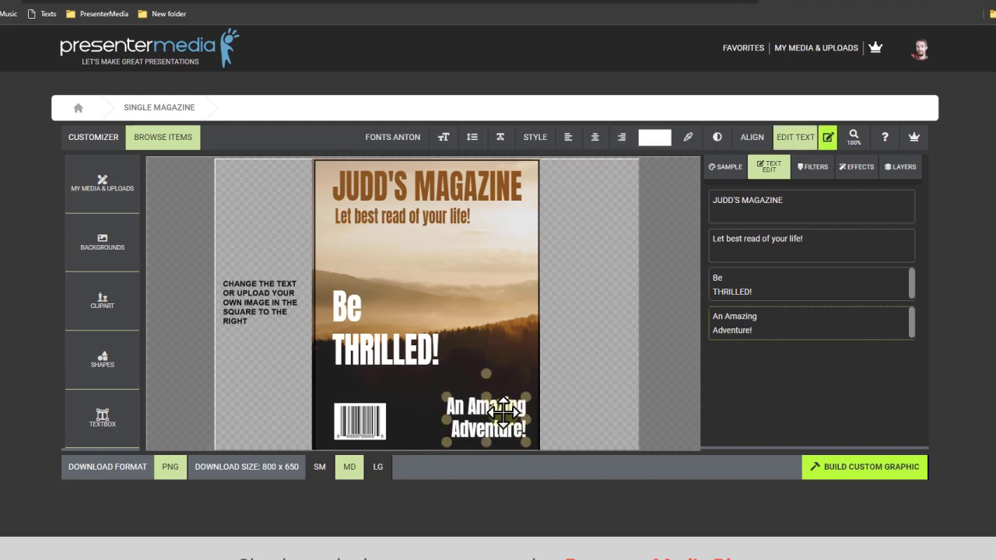
left_click(575, 360)
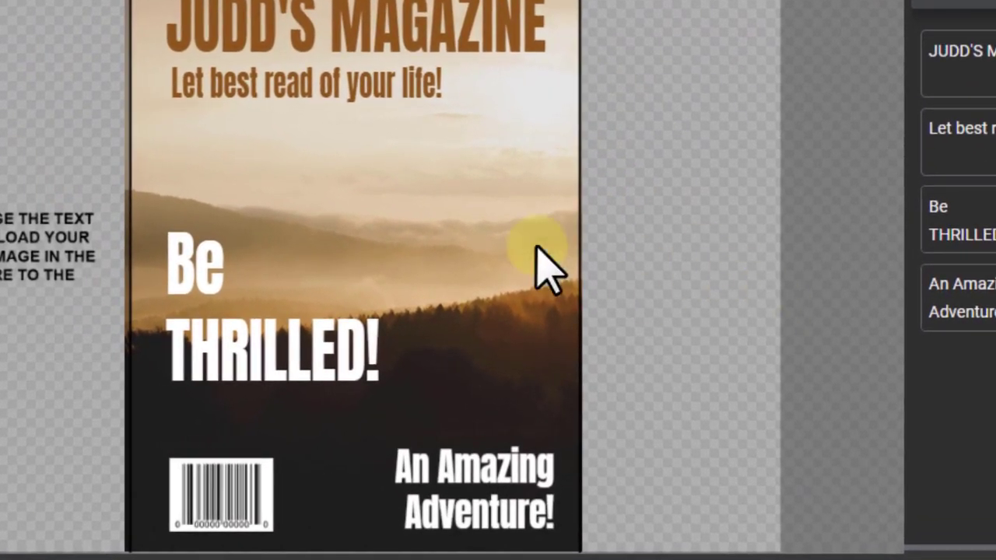
- Swap the misty mountain picture for the fireball image and widen it to the right edge
left_click(429, 220)
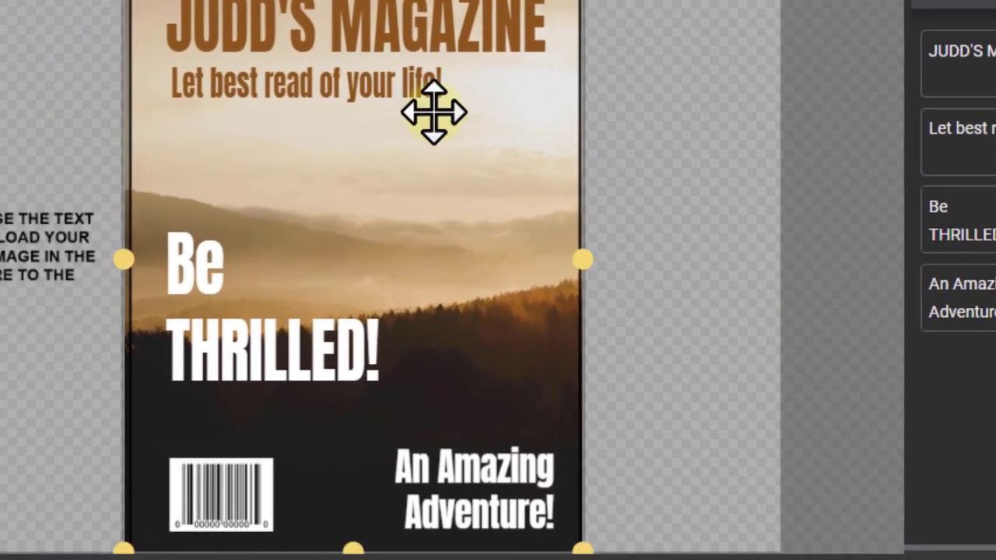
right_click(431, 217)
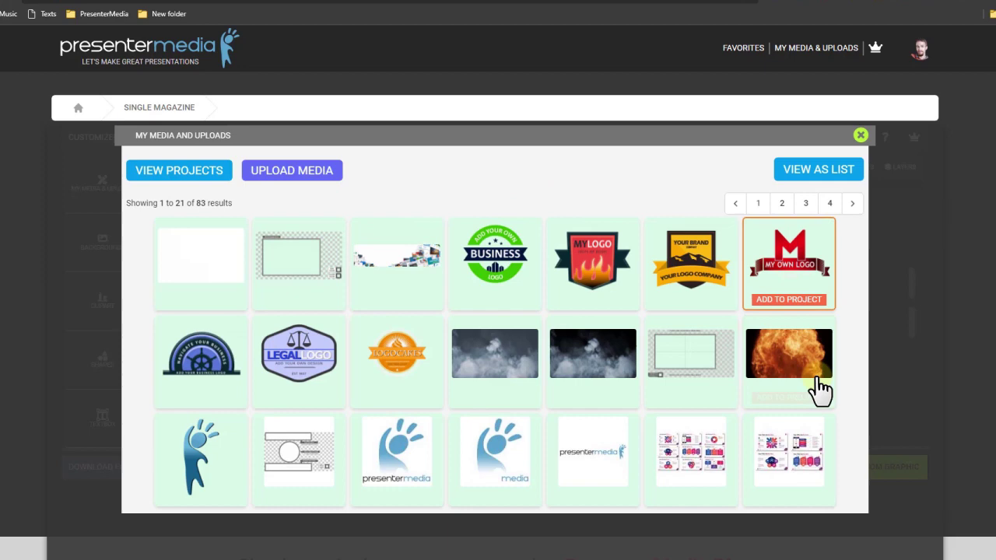
left_click(782, 398)
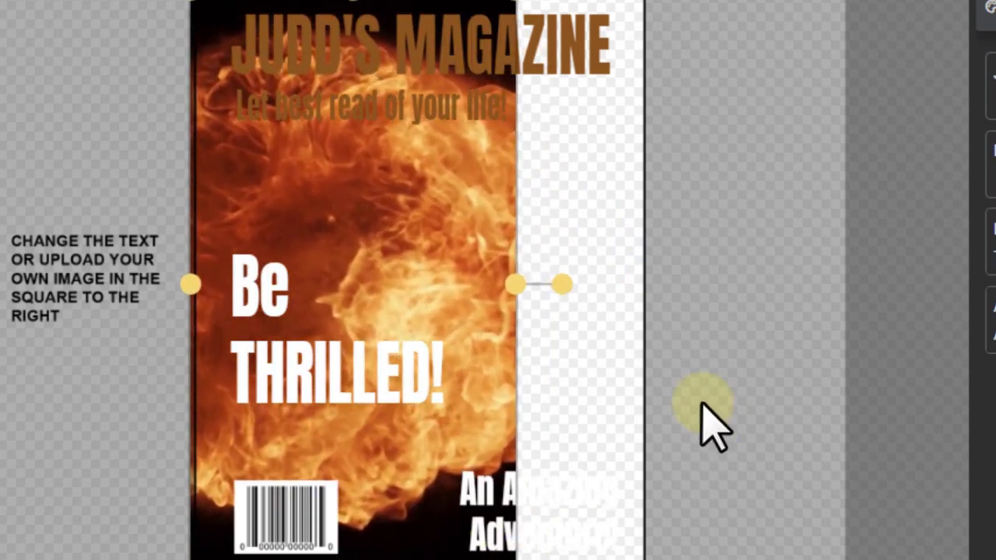
left_click_drag(517, 281, 648, 307)
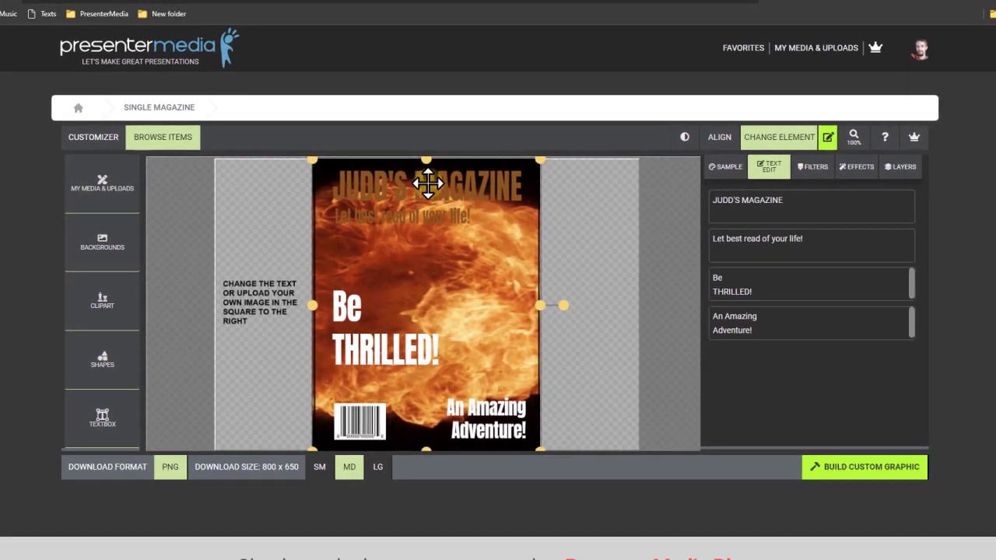
- Make the JUDD'S MAGAZINE title white by sampling it from THRILLED!
left_click(427, 184)
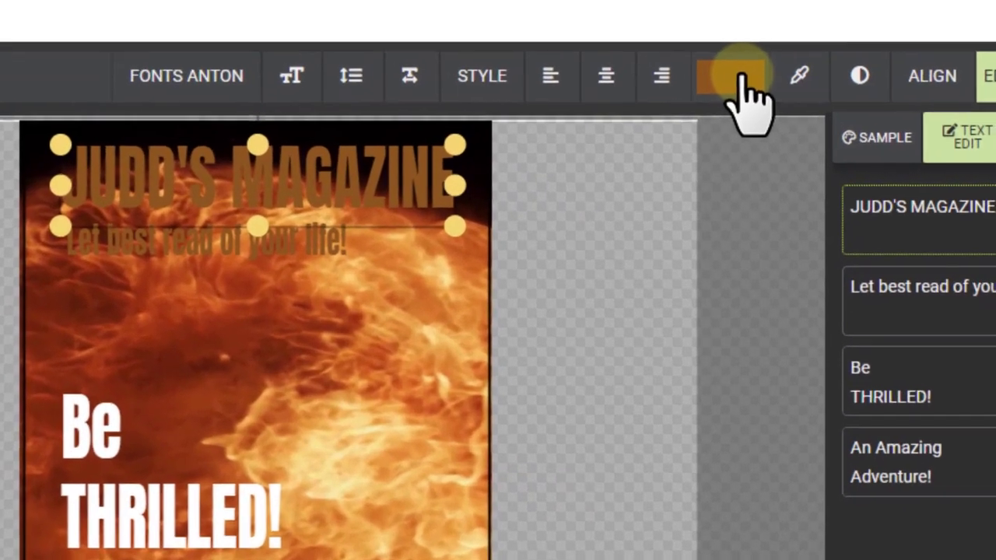
left_click(720, 92)
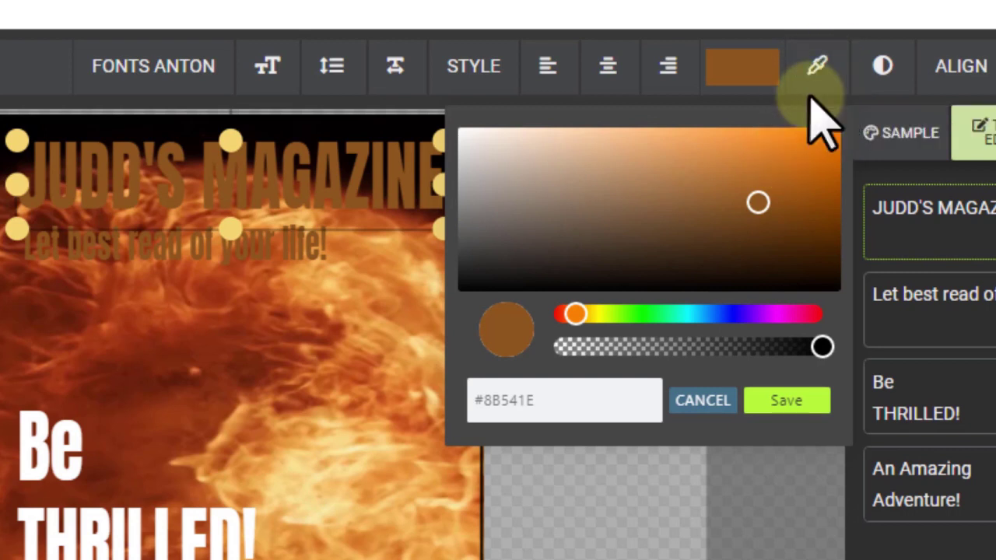
left_click(828, 100)
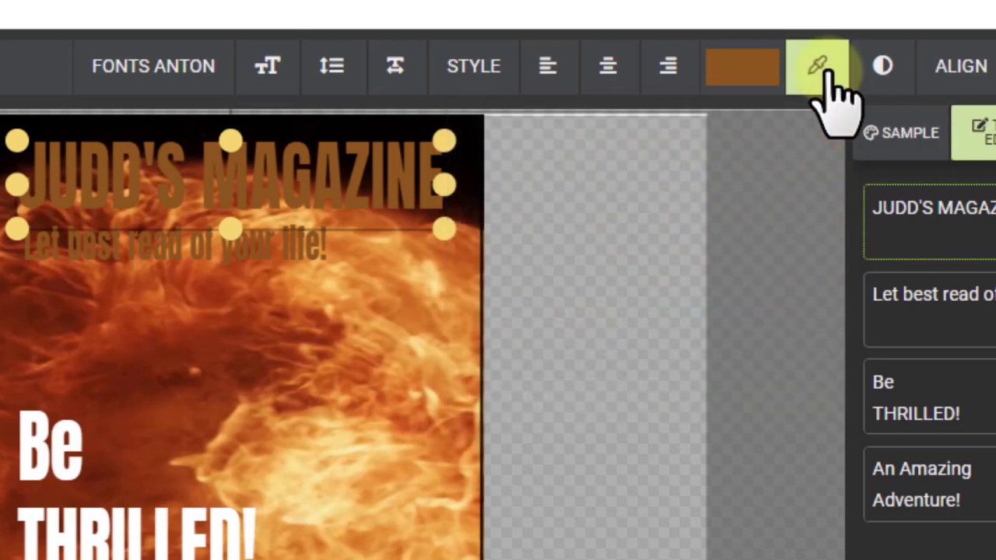
left_click(229, 529)
- Set the subtitle line's colour to white #FFFFFF
left_click(291, 249)
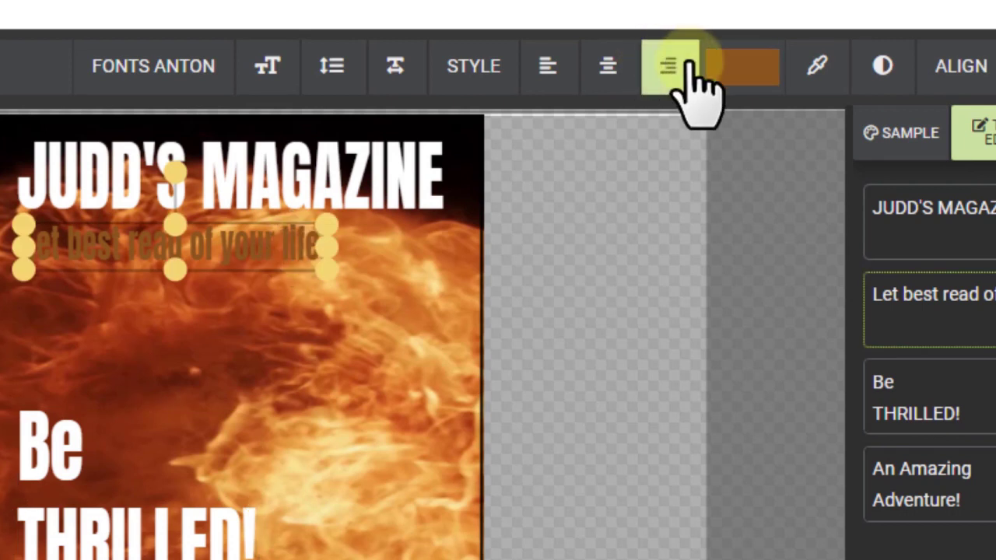
left_click(732, 68)
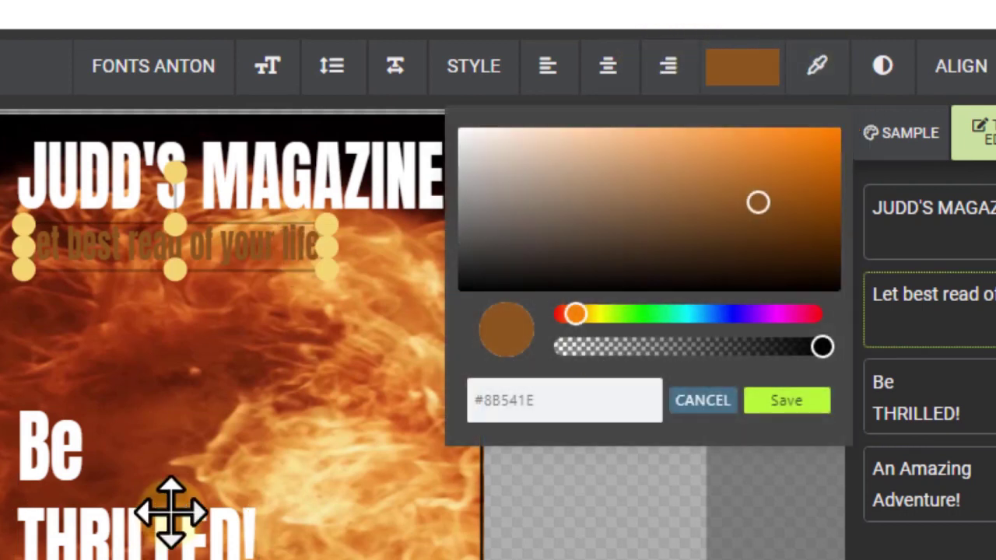
left_click_drag(589, 244, 451, 117)
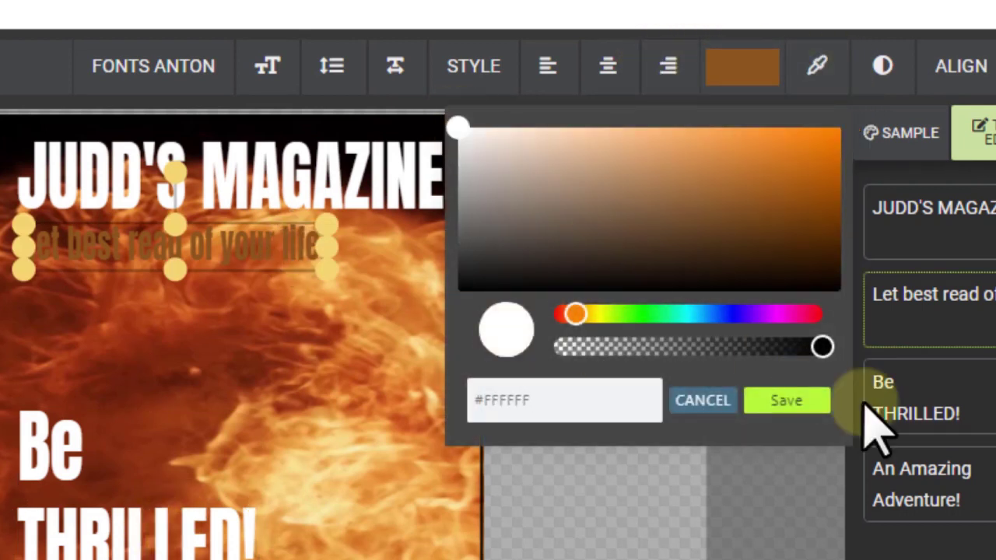
left_click(801, 406)
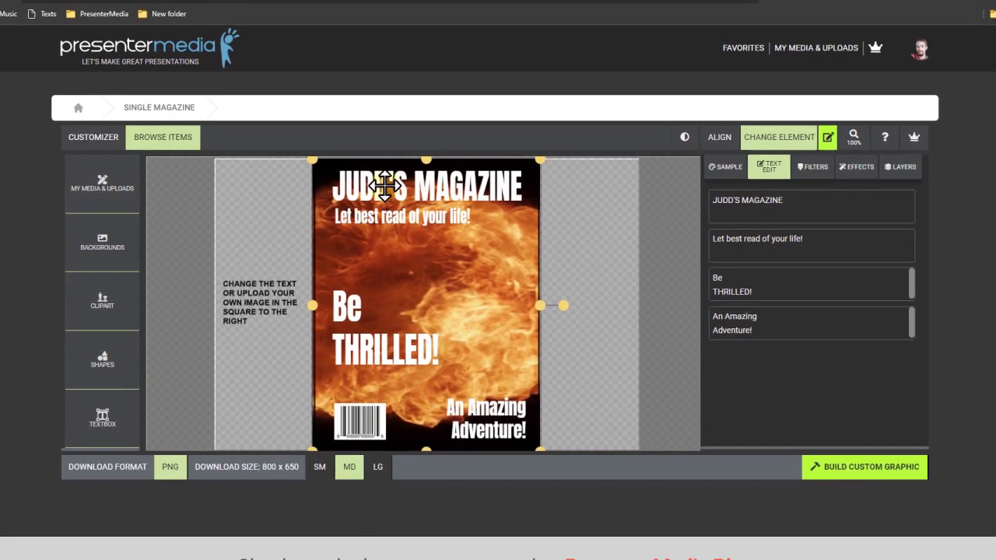
left_click(383, 185)
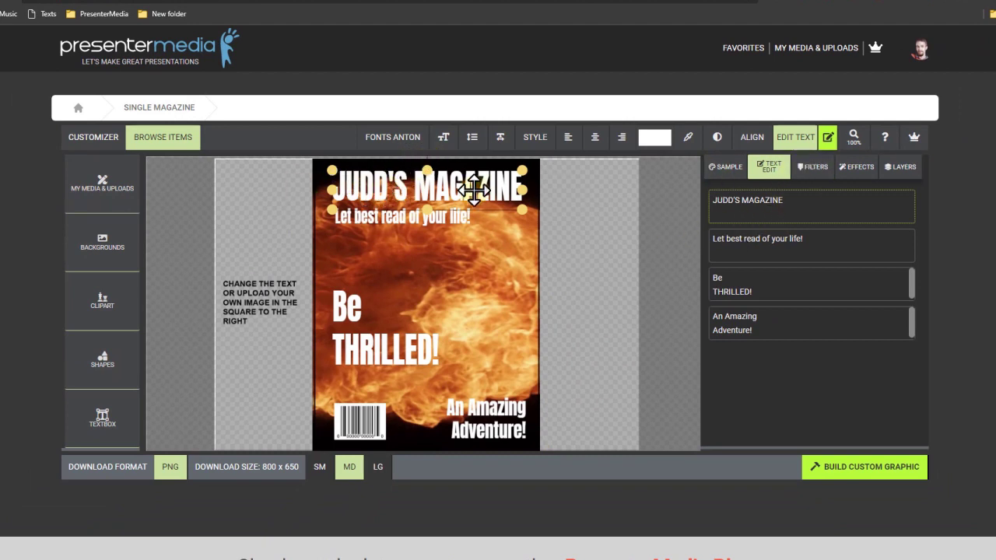
- Set the title's stroke colour to a dark red-brown sampled from the fire image
left_click(860, 168)
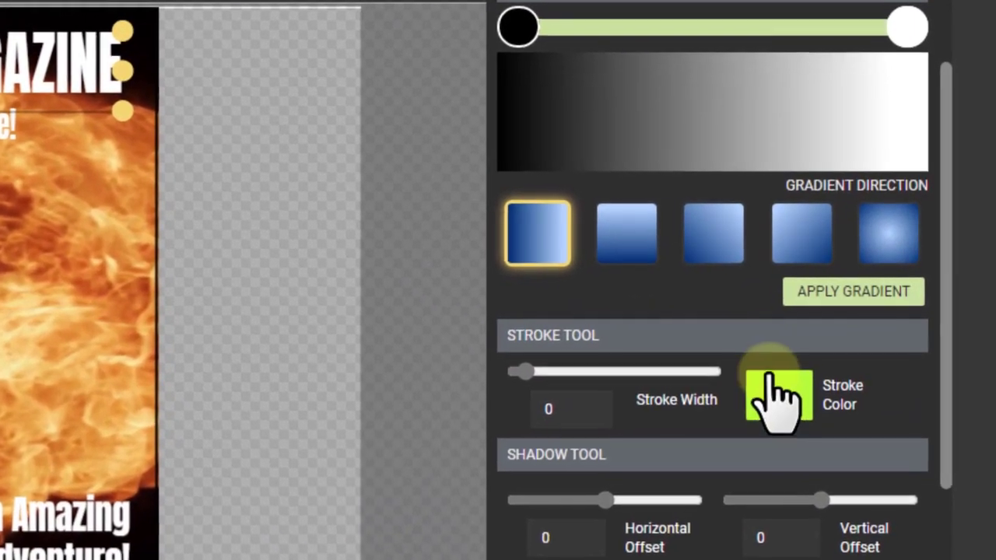
left_click(778, 408)
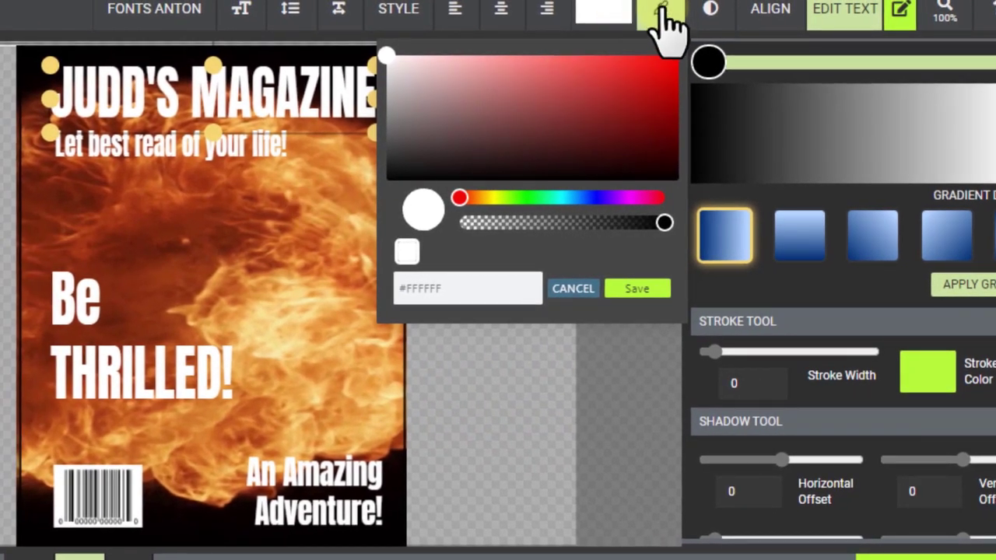
left_click(661, 11)
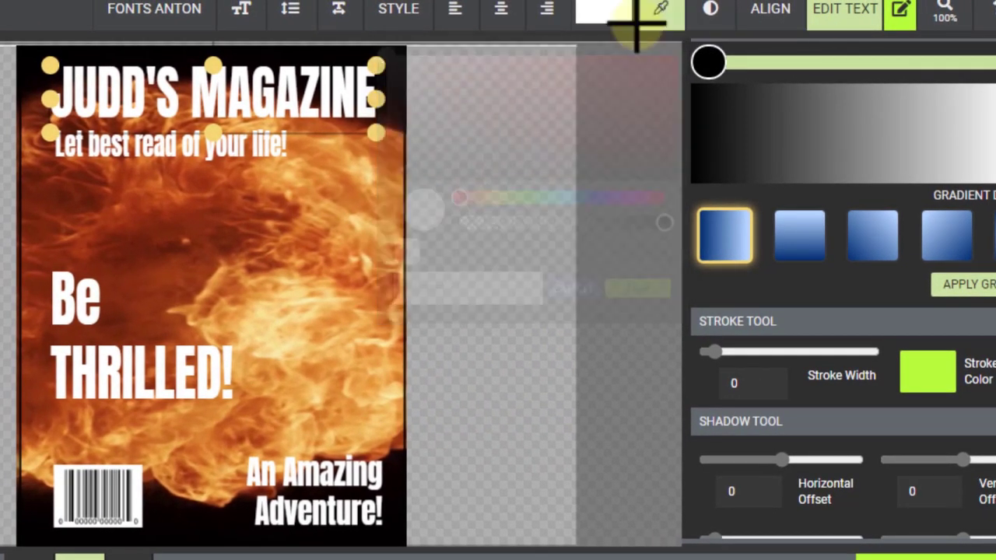
left_click(210, 183)
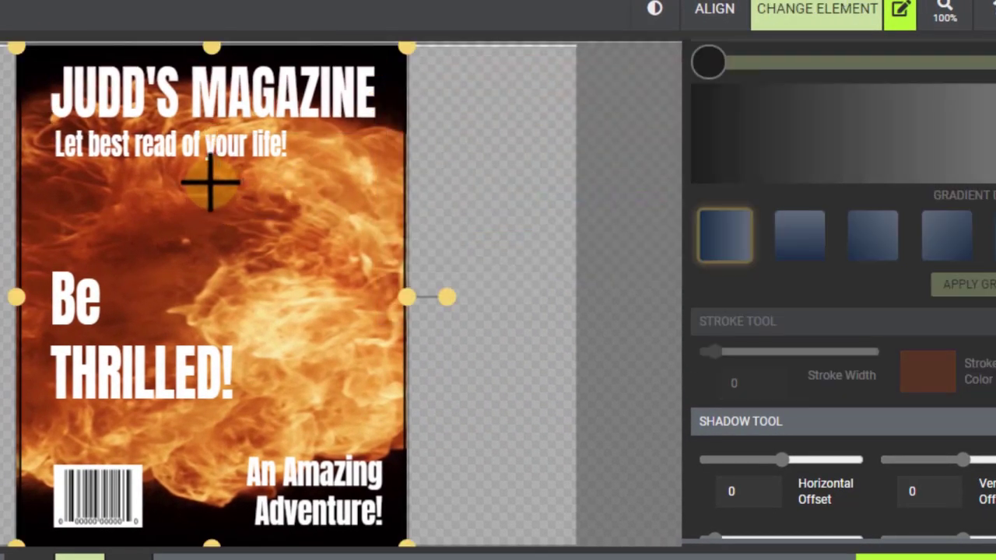
- Give the JUDD'S MAGAZINE title a width-10 outline
left_click(164, 93)
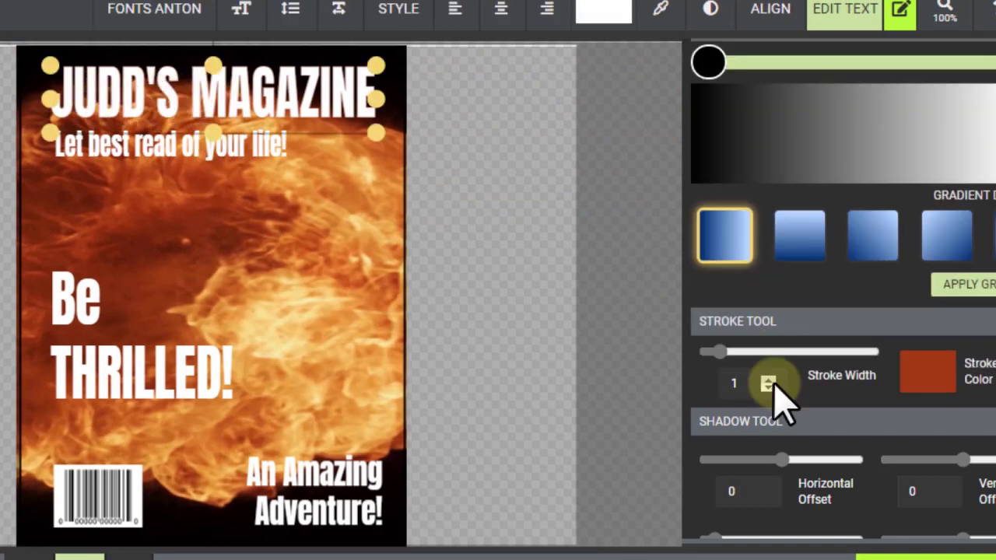
left_click(720, 357)
mouse_move(723, 356)
left_mouse_down()
mouse_move(775, 355)
mouse_move(765, 355)
left_mouse_up()
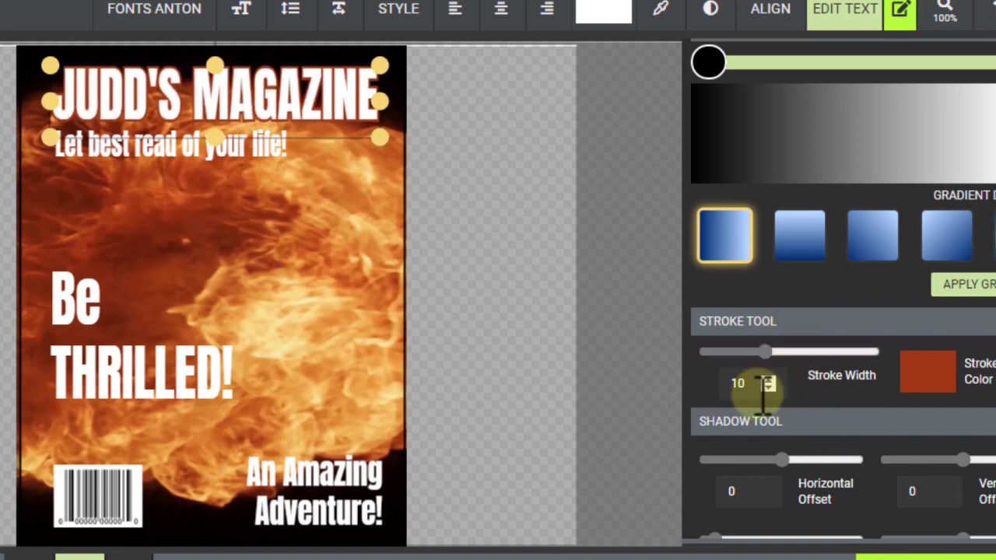
- Set the title's shadow offsets to 6 and 4 and its blur to 6
scroll(747, 385, "down", 1)
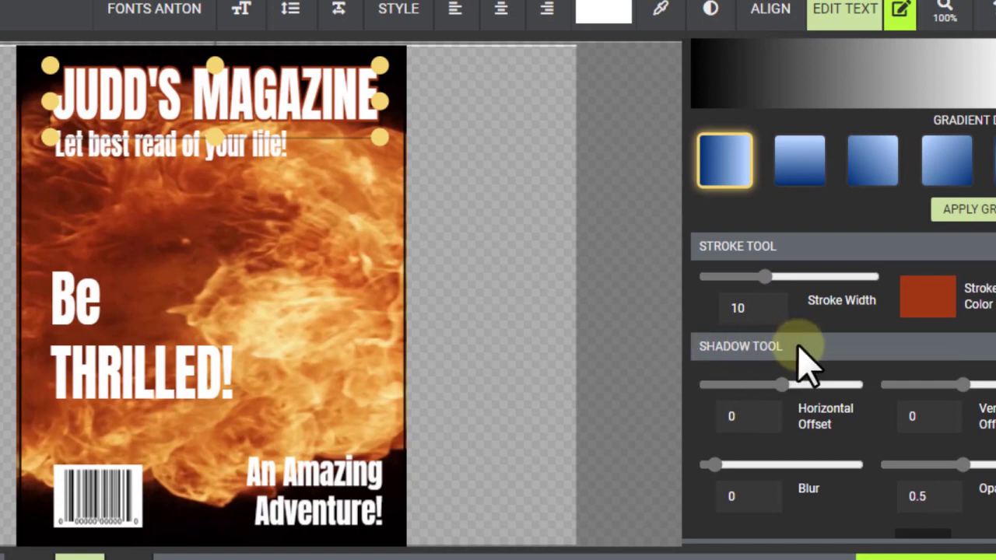
left_click_drag(789, 389, 786, 388)
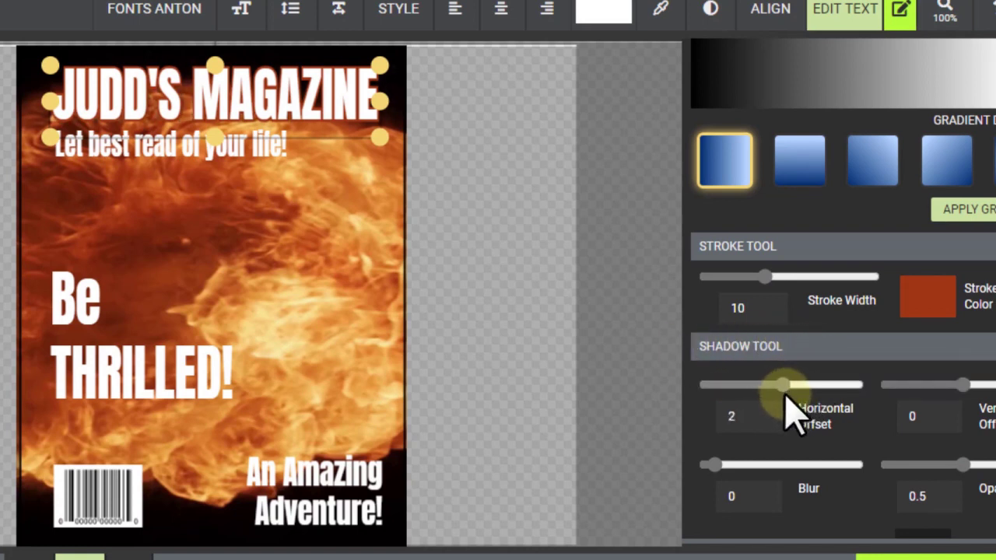
left_click_drag(962, 388, 966, 389)
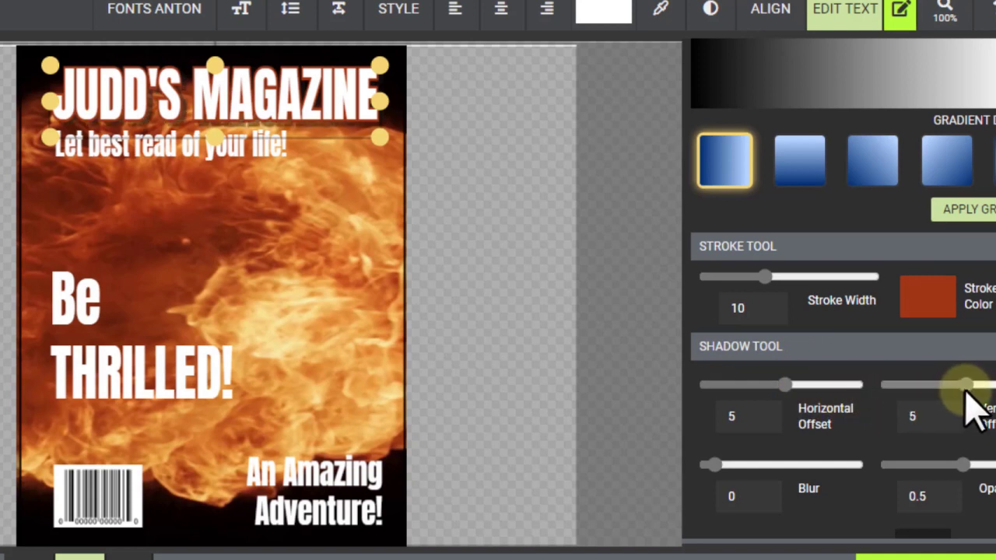
left_click(789, 387)
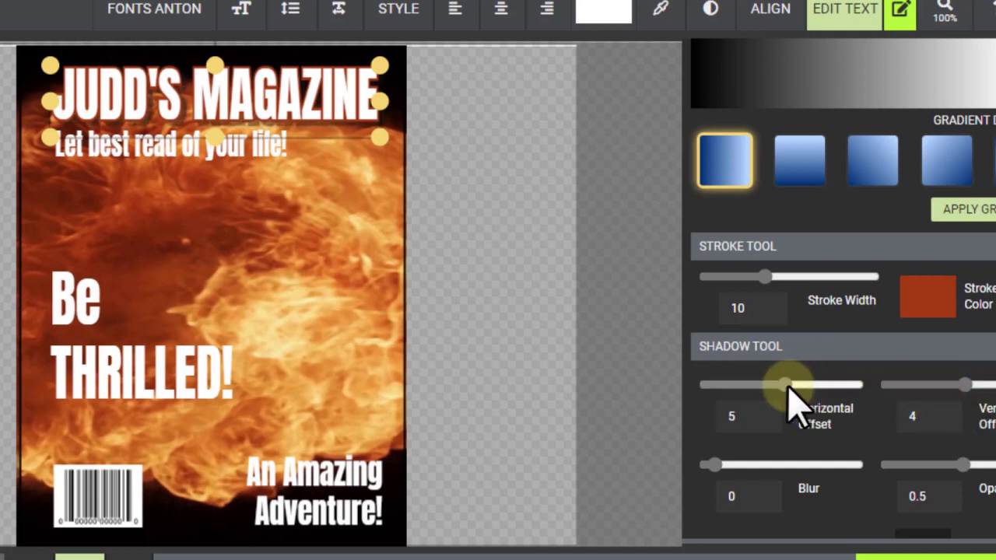
left_click(965, 465)
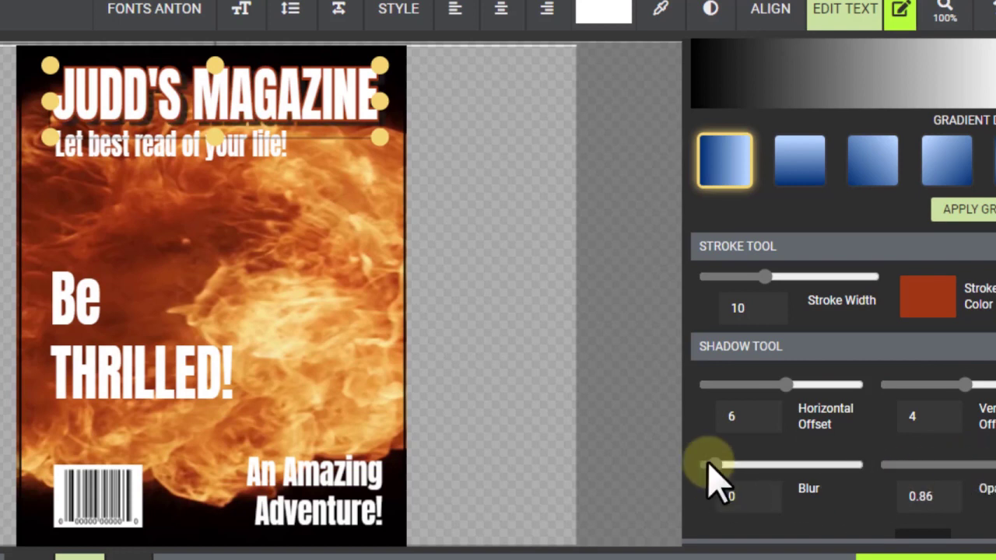
left_click_drag(710, 465, 740, 467)
left_click(459, 246)
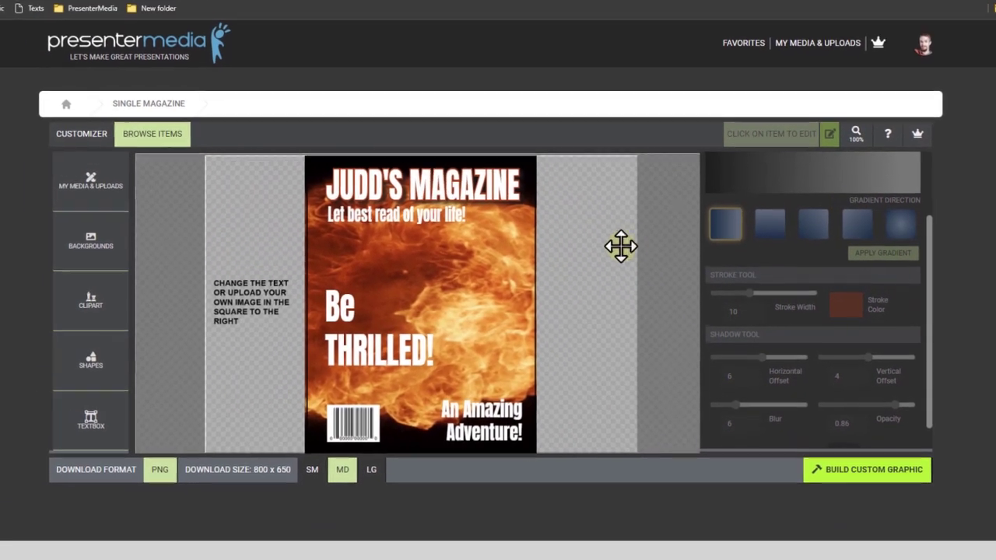
- Browse the Backgrounds, Clipart and Shapes galleries, closing each without adding anything
left_click_drag(924, 267, 936, 190)
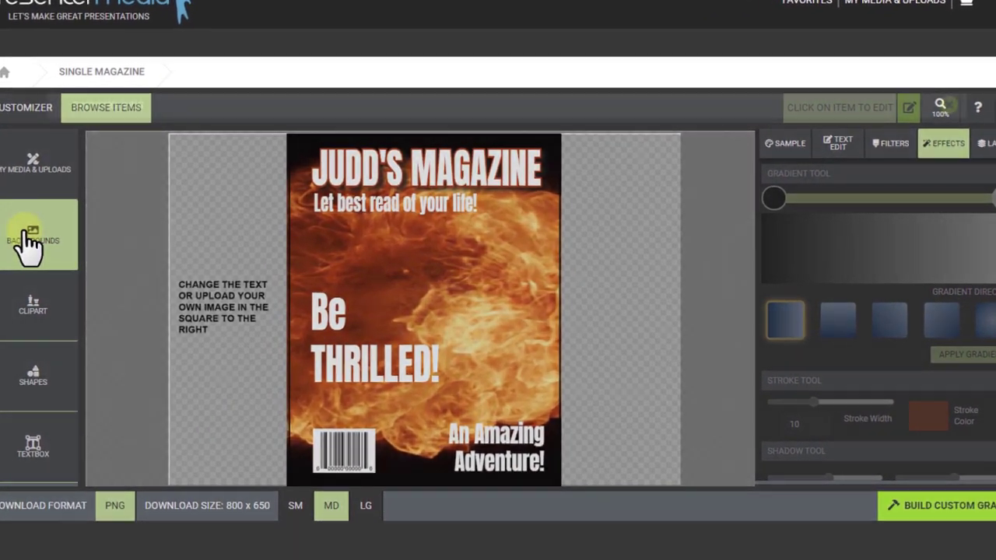
left_click(29, 232)
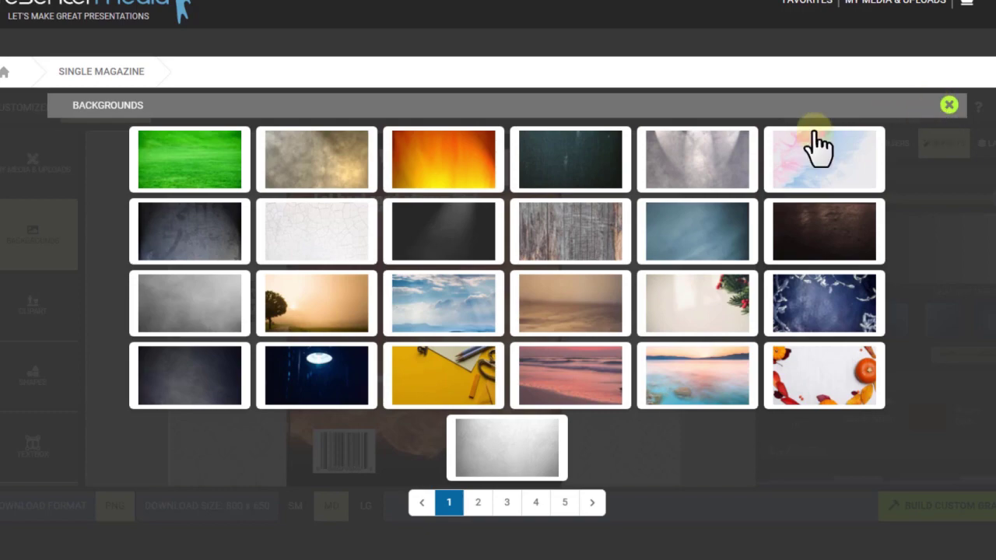
left_click(949, 105)
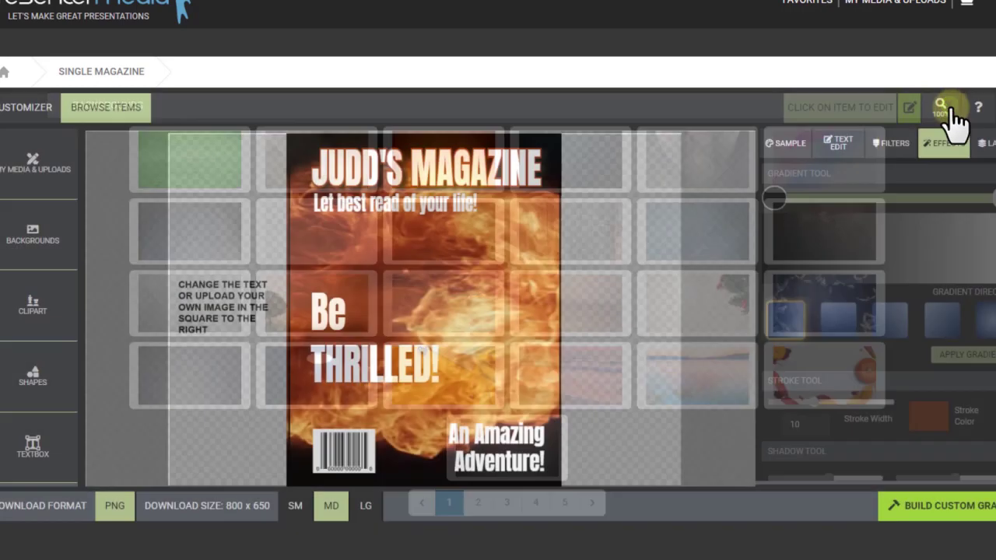
left_click(26, 326)
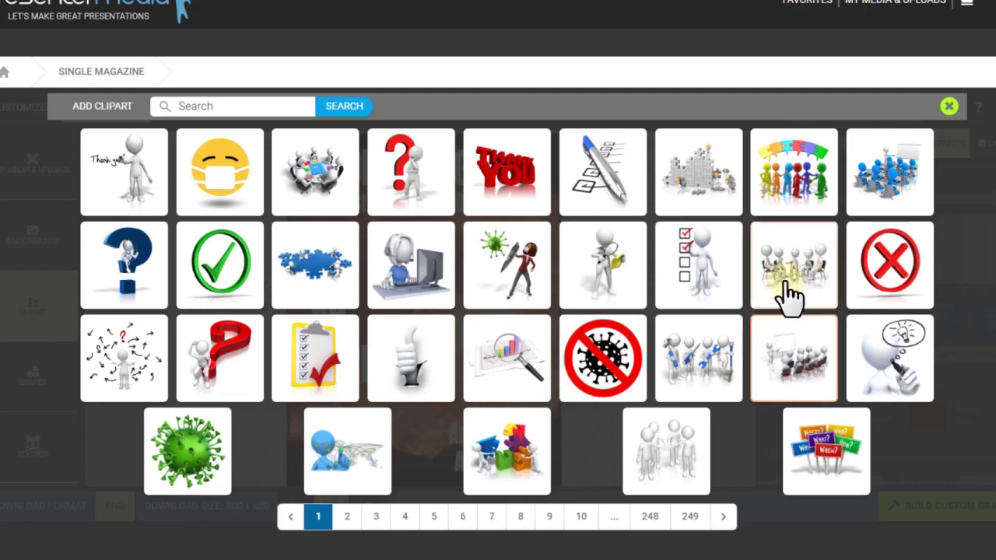
left_click(948, 107)
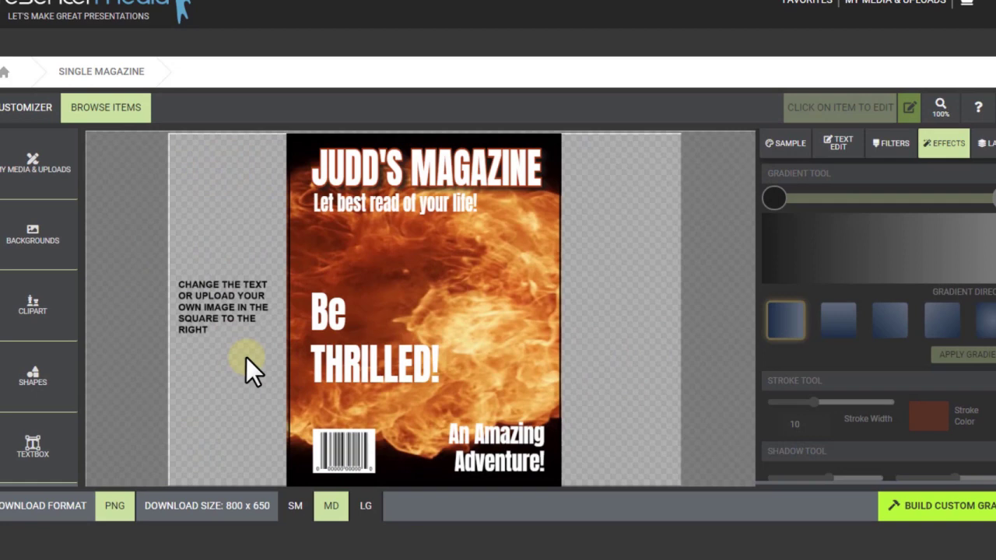
left_click(9, 375)
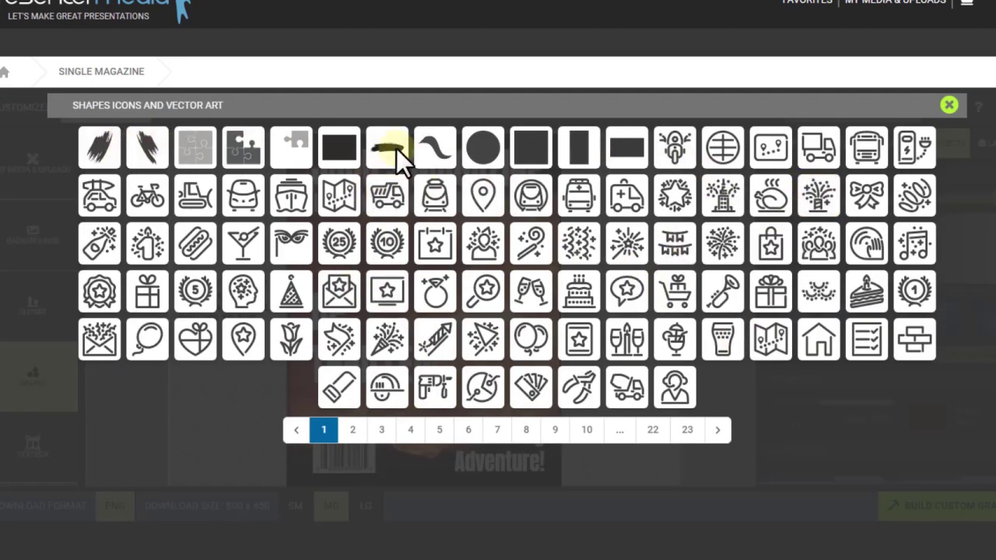
left_click(947, 107)
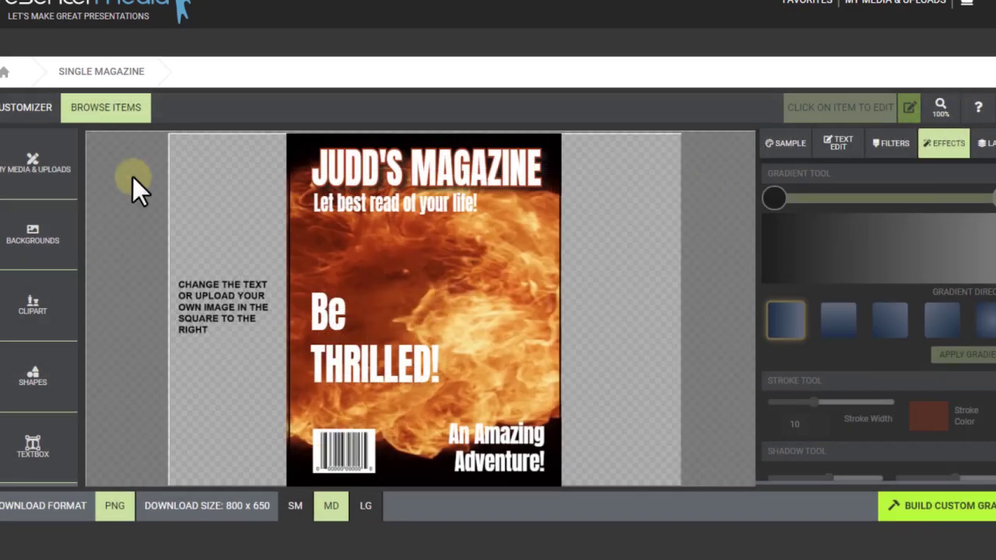
- Page to the last page of My Media and add the black raised-hand figure to the cover
left_click(56, 189)
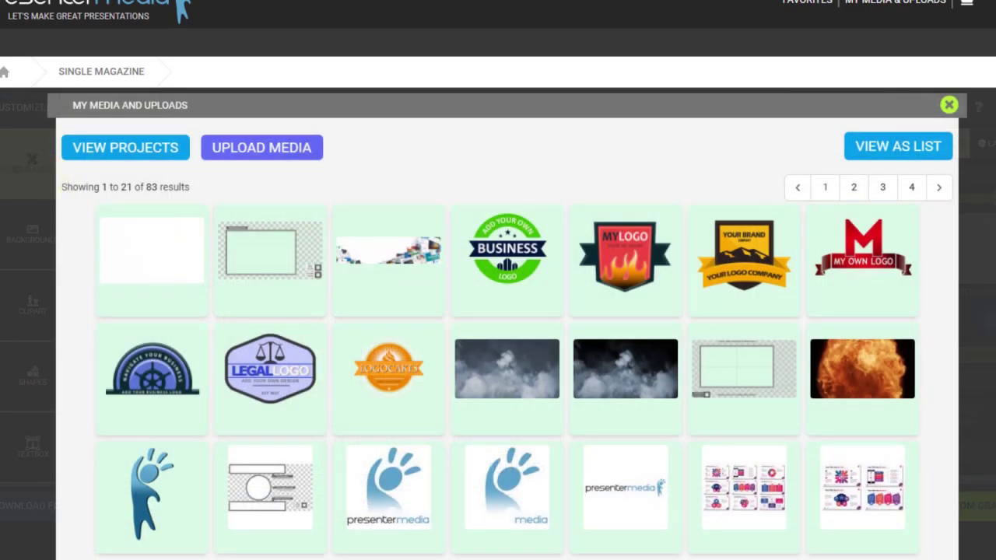
left_click(935, 188)
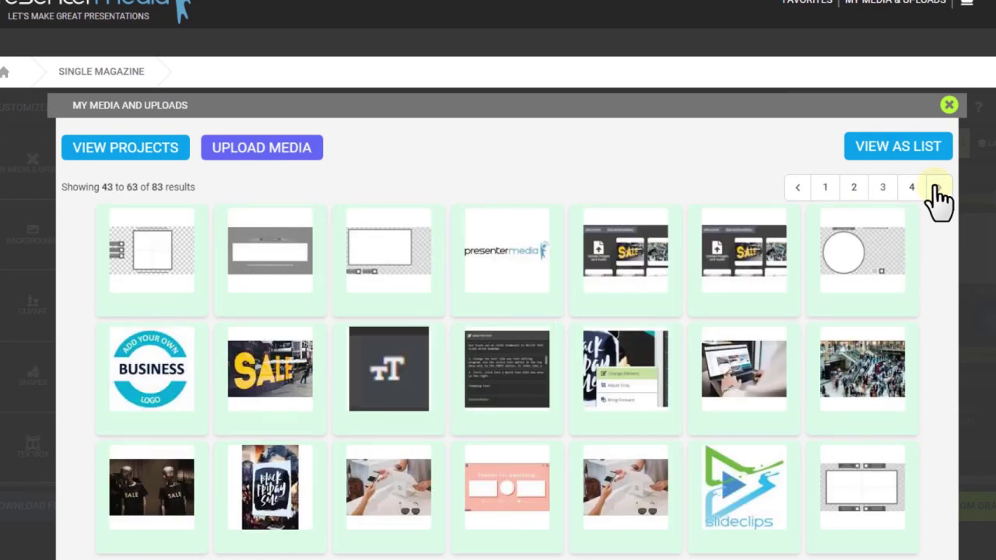
left_click(937, 188)
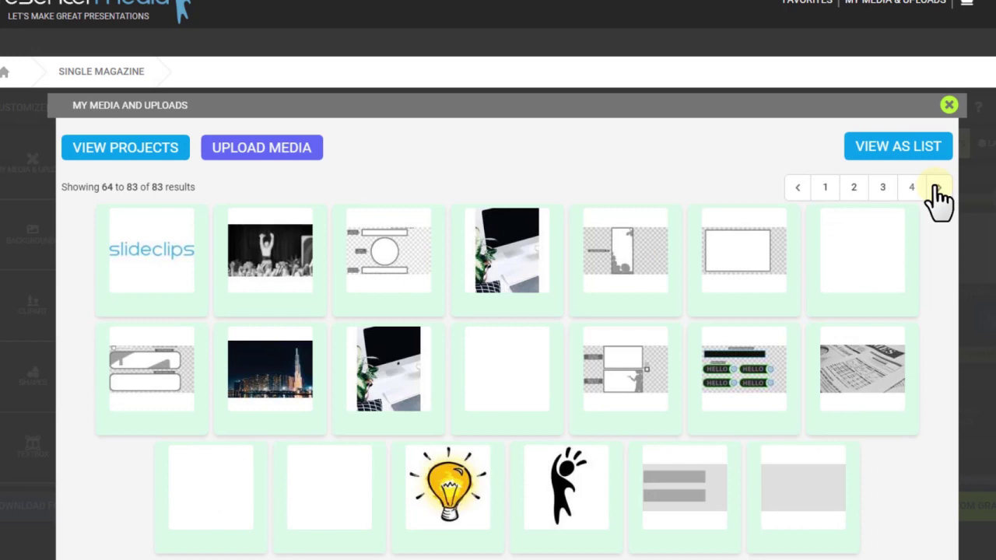
left_click(936, 189)
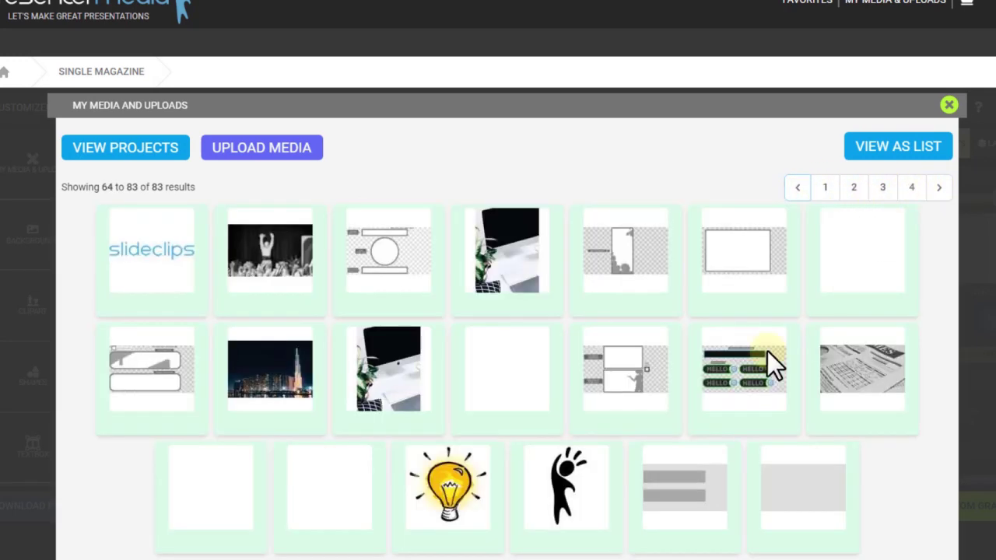
mouse_move(558, 498)
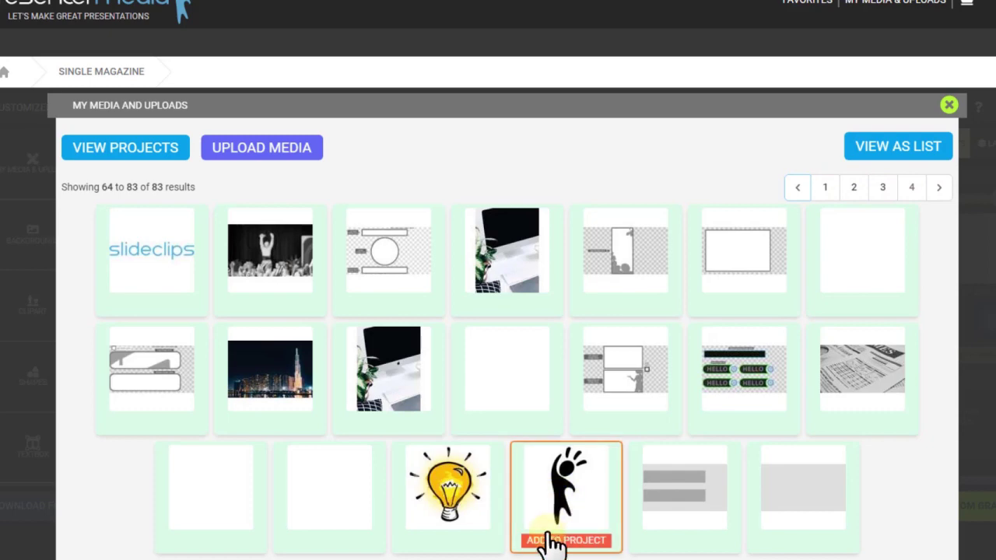
left_click(549, 542)
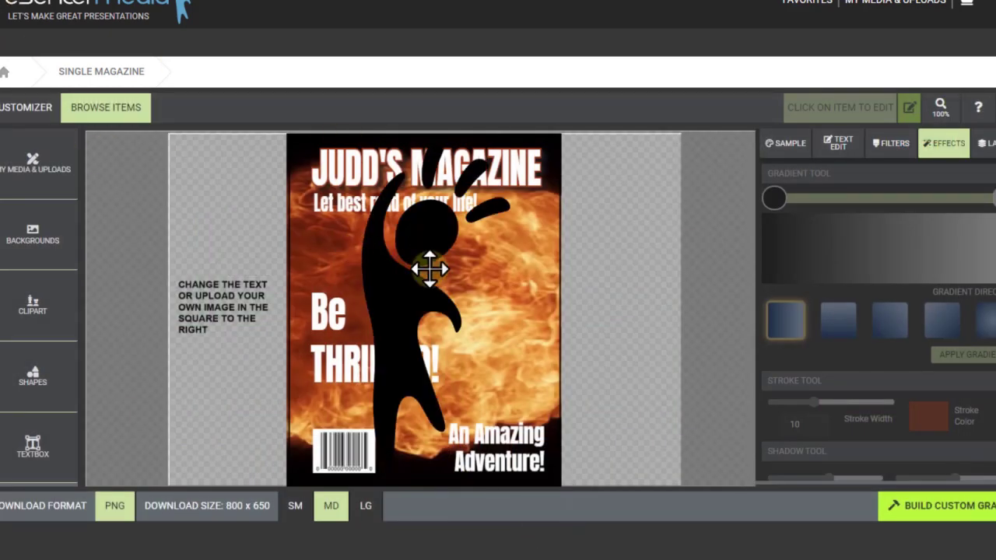
- Move the raised-hand figure and enlarge it over the cover's right side
left_click(400, 313)
left_click_drag(429, 323, 523, 228)
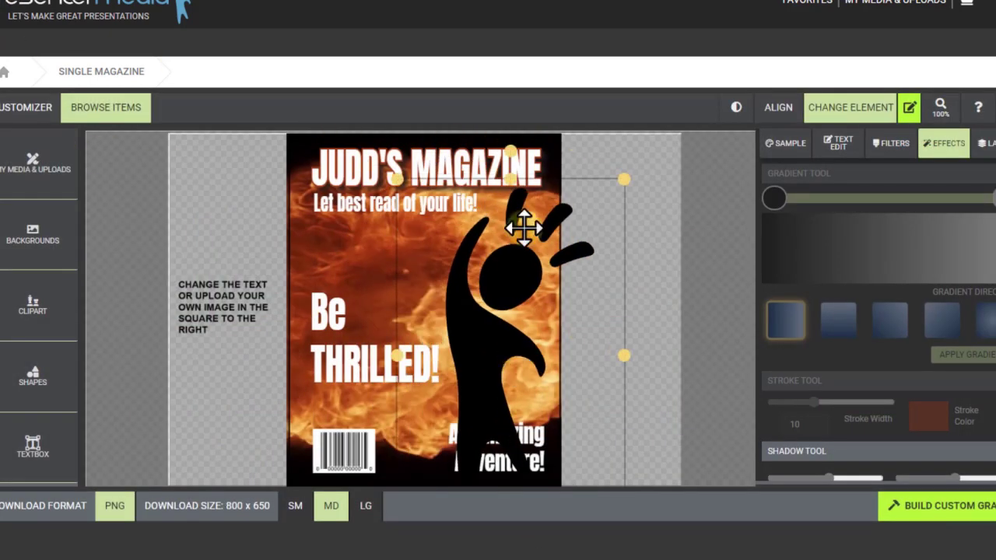
left_click_drag(393, 185, 228, 96)
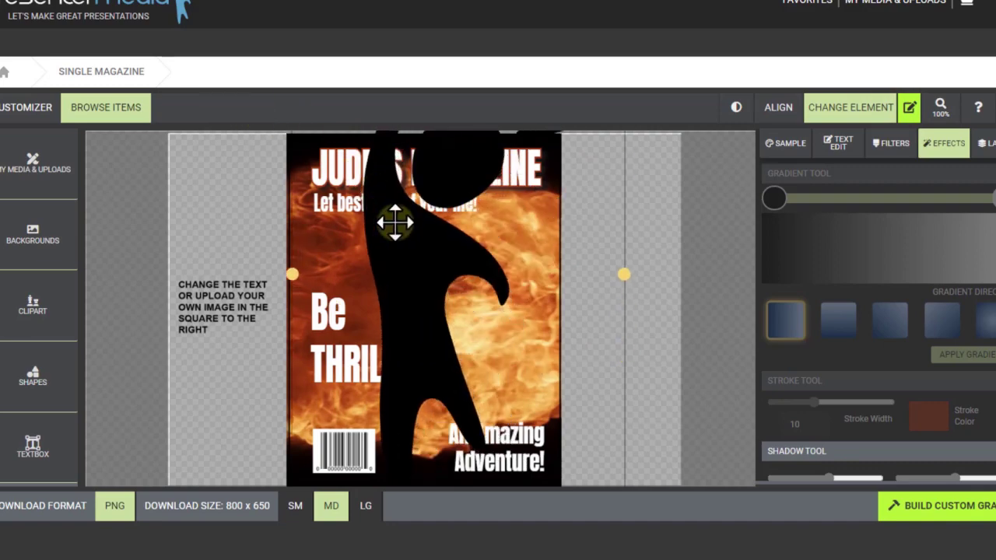
left_click_drag(396, 223, 442, 344)
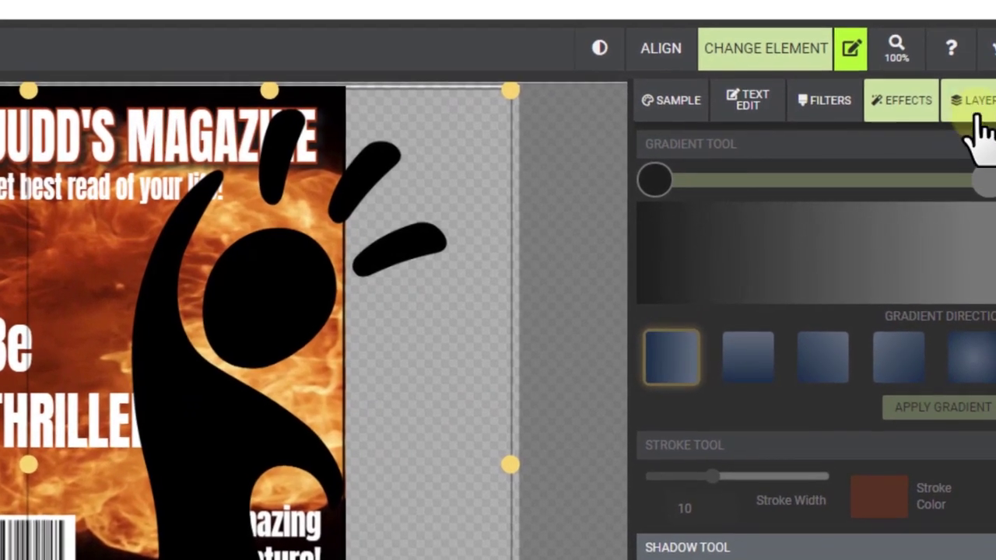
- In Layers, drag the presenter_media_black layer down to sit just above fireball
left_click(980, 109)
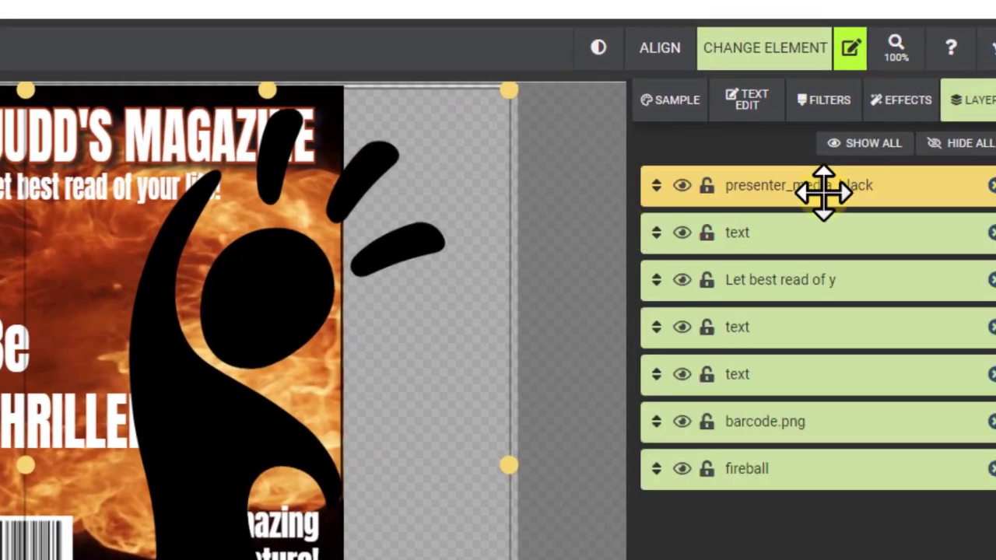
left_click(805, 224)
left_click(803, 194)
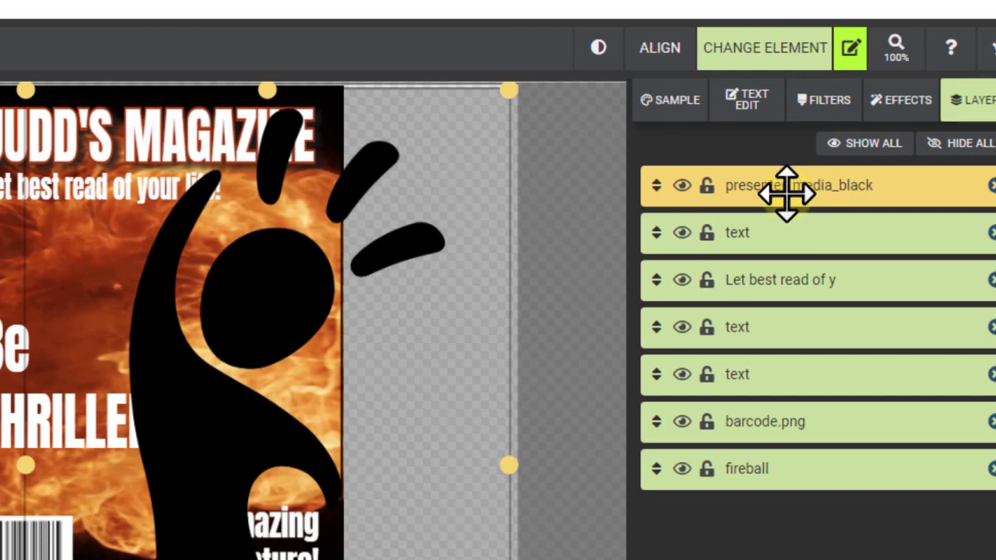
left_click_drag(785, 194, 789, 502)
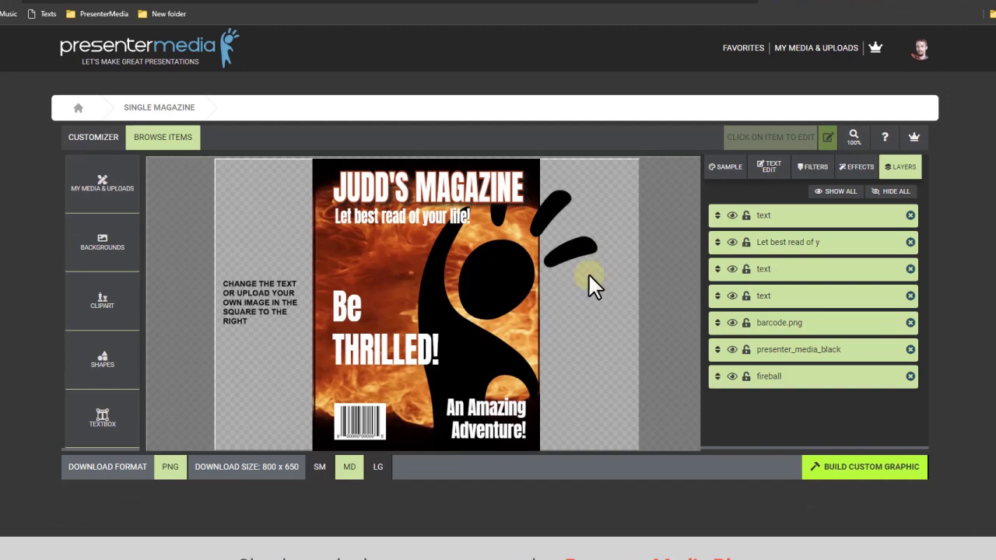
- Set the fireball image's filter hue to -0.03 and saturation to -0.04
left_click(307, 204)
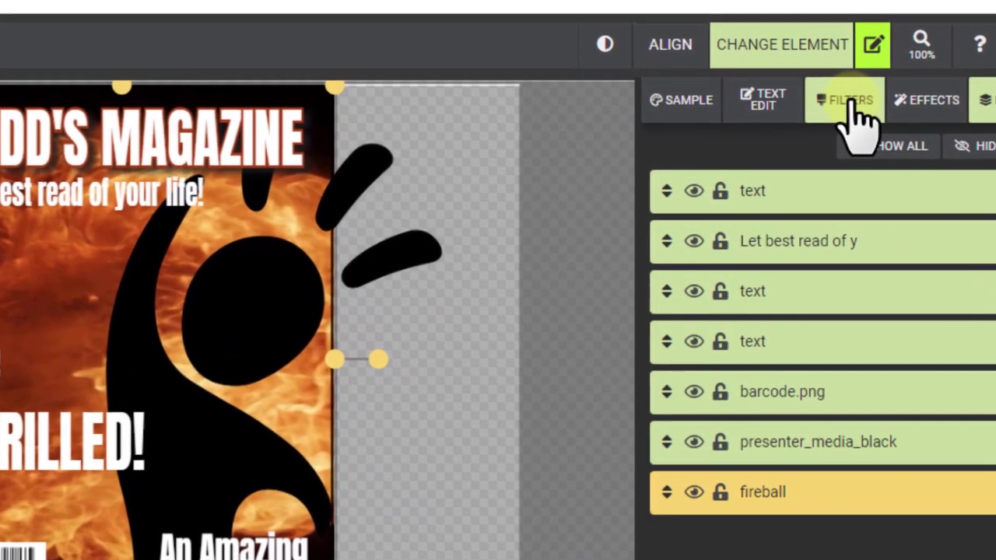
left_click(848, 105)
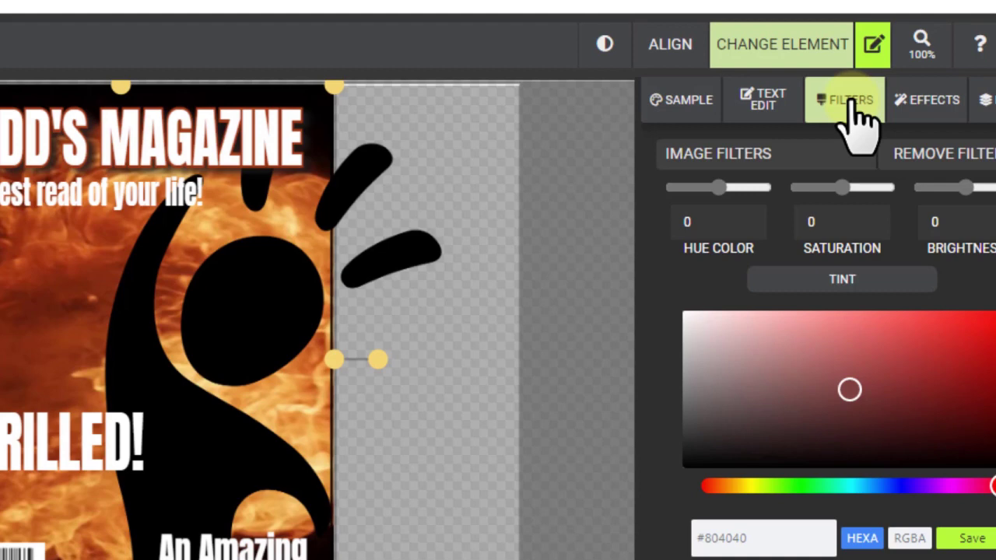
left_click(733, 189)
left_click_drag(733, 193, 715, 196)
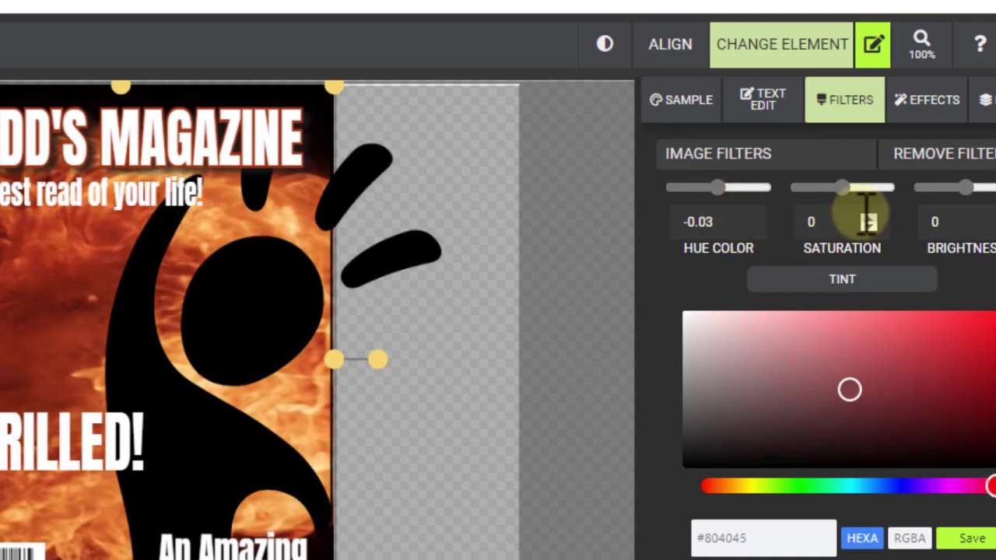
left_click_drag(856, 189, 842, 189)
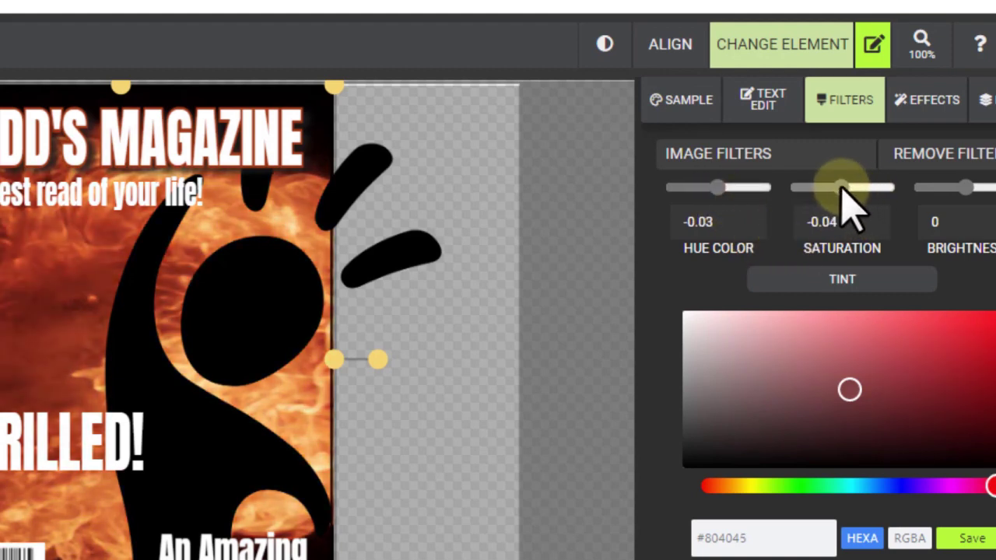
- Preview Blur, Pixelate, Grayscale and Black & White on the fireball, reverting each one
scroll(875, 541, "down", 3)
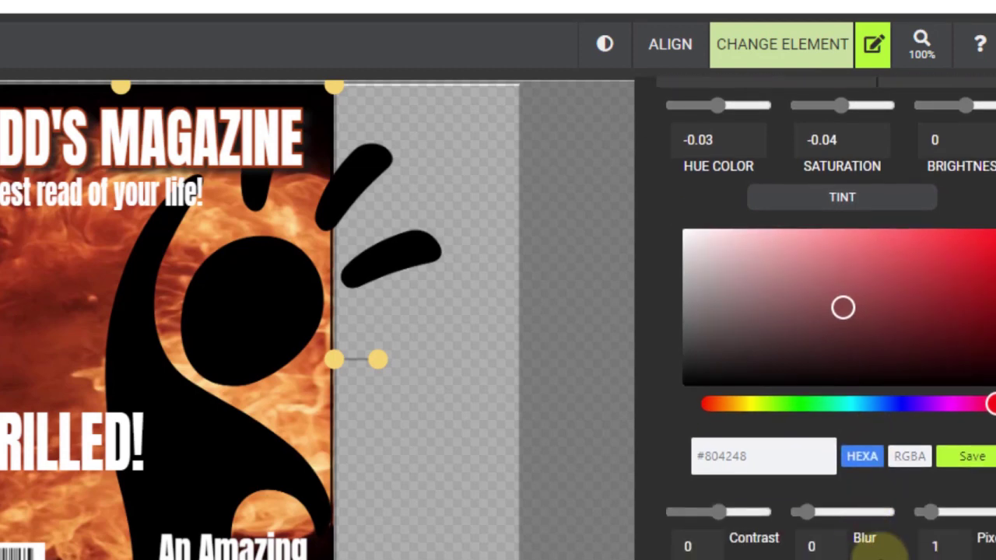
left_click_drag(836, 422, 825, 420)
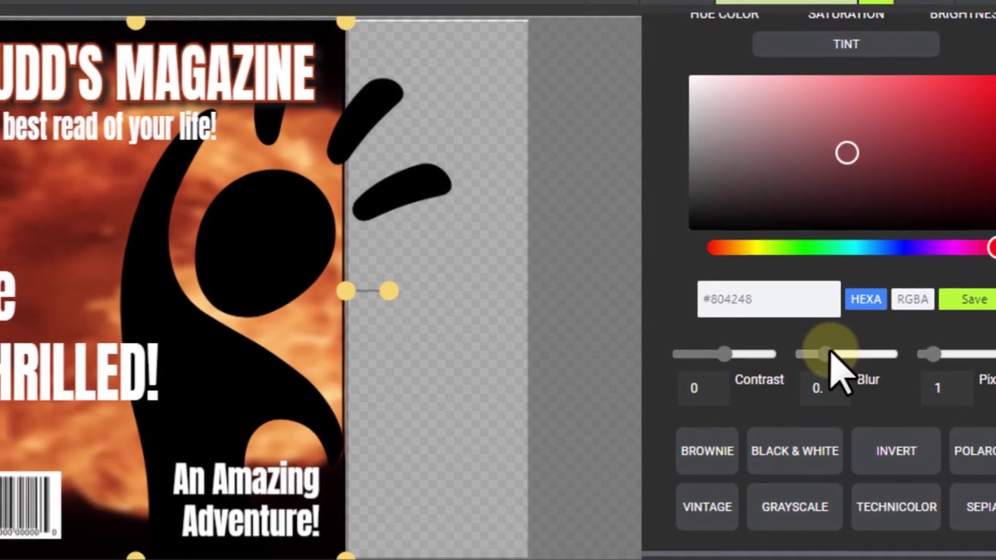
left_click_drag(830, 354, 805, 355)
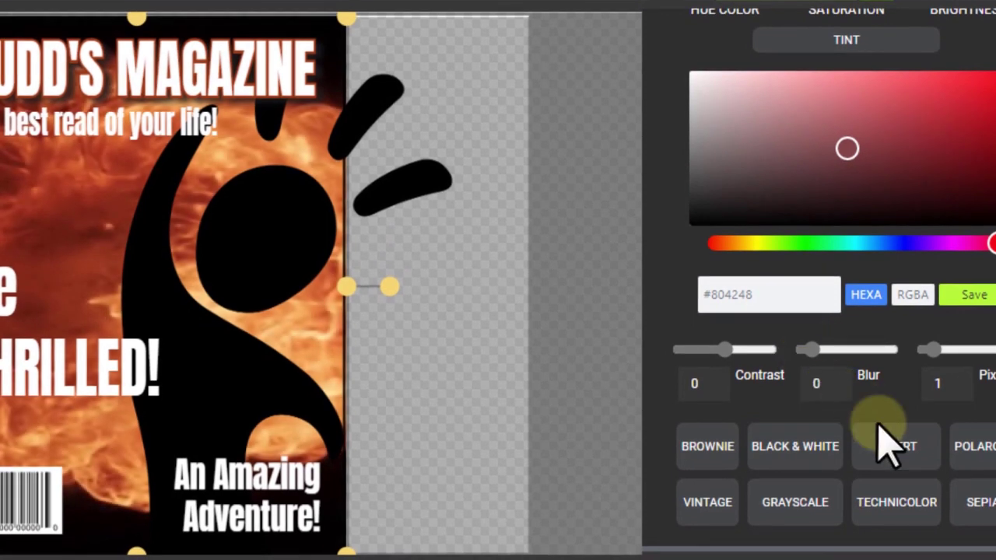
left_click_drag(932, 350, 965, 356)
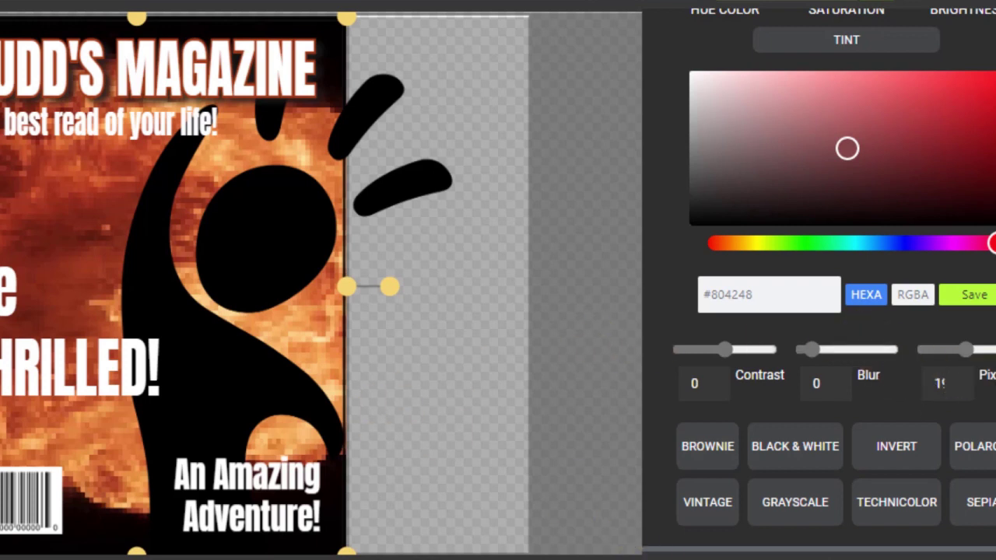
left_click_drag(965, 350, 929, 373)
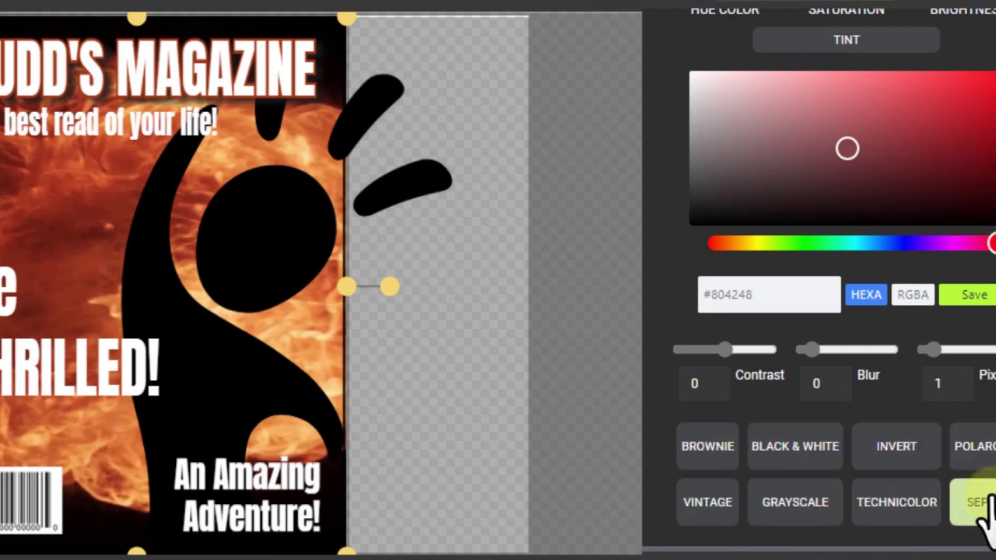
left_click(778, 506)
left_click(778, 505)
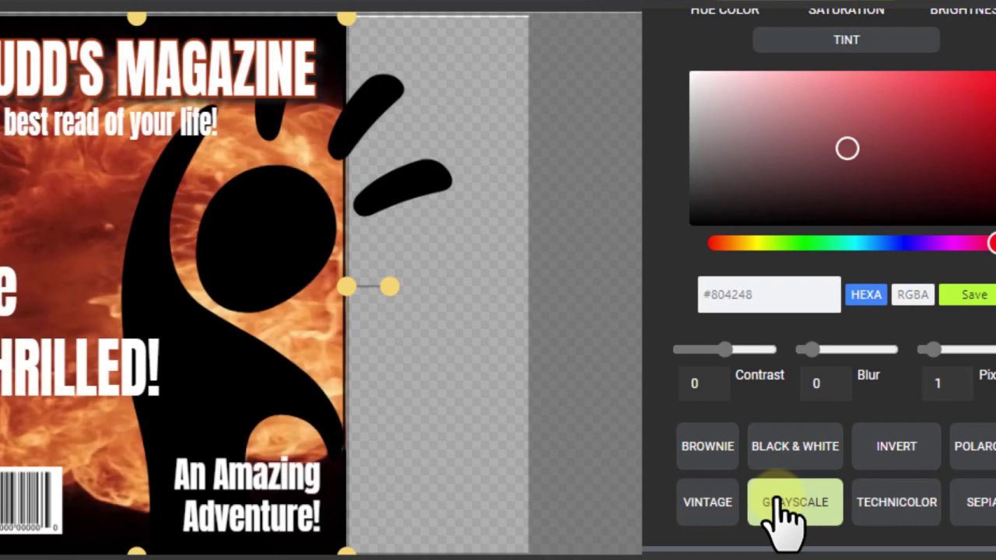
left_click(795, 451)
left_click(795, 448)
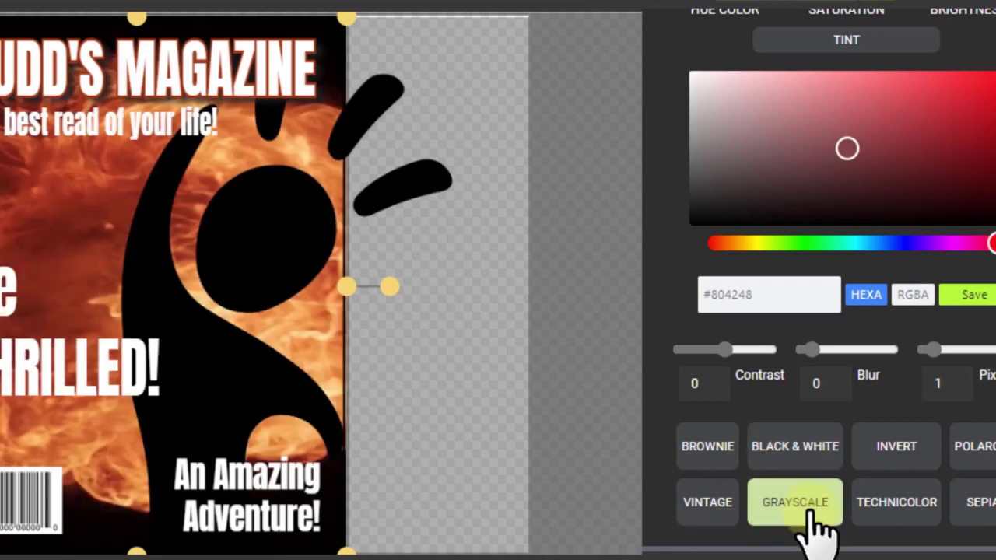
scroll(826, 262, "up", 3)
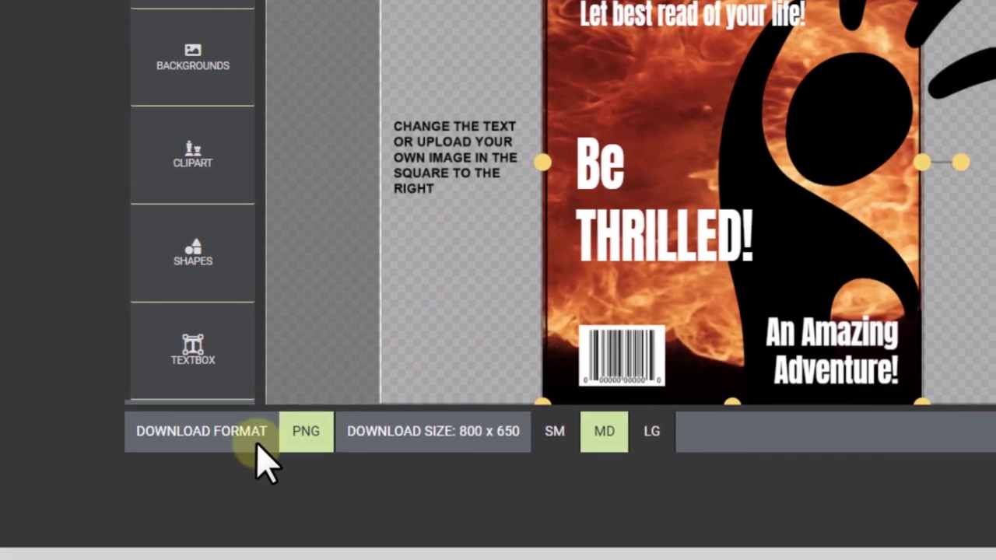
- Build the magazine cover as a PNG at LG 1600 x 1300 and acknowledge the saved notice
left_click(88, 478)
left_click(583, 442)
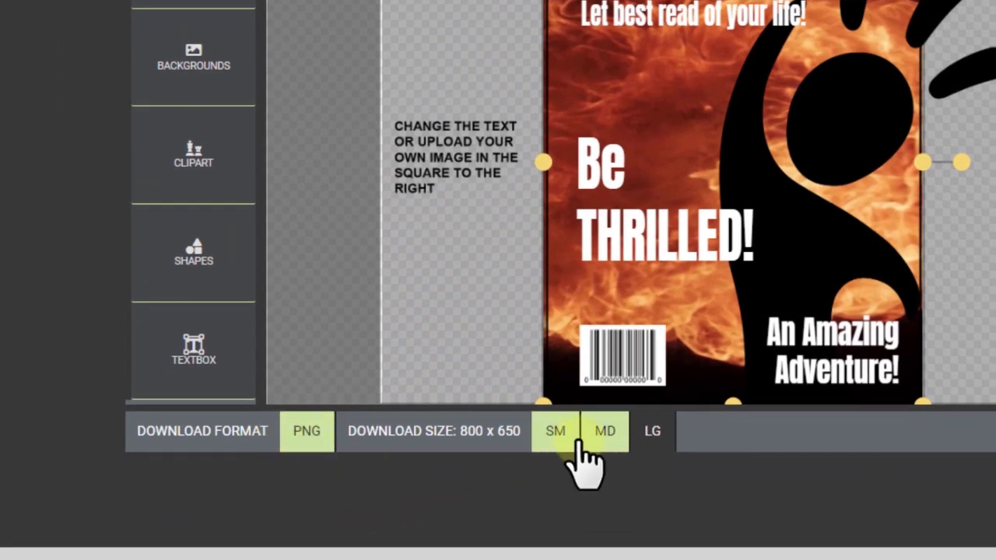
left_click(648, 441)
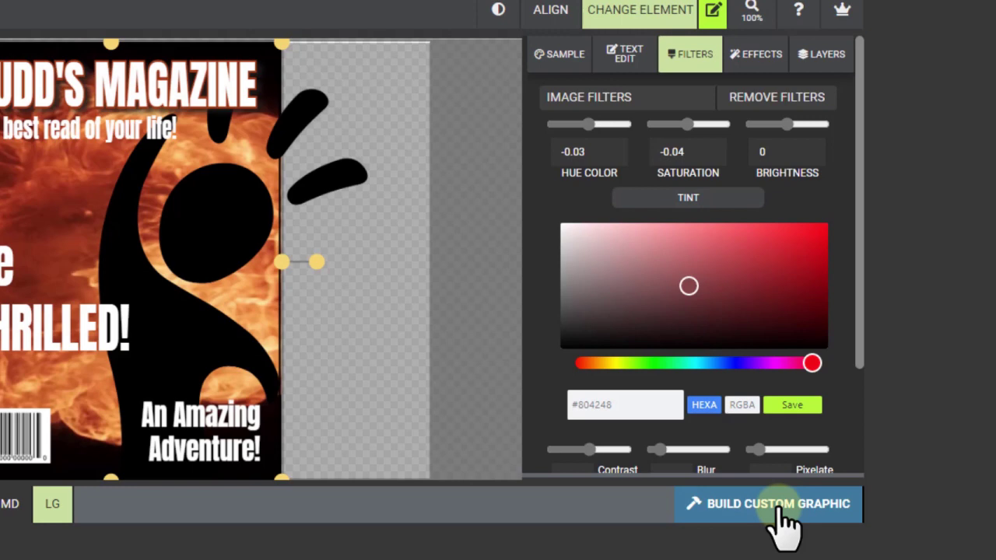
left_click(778, 510)
left_click(175, 261)
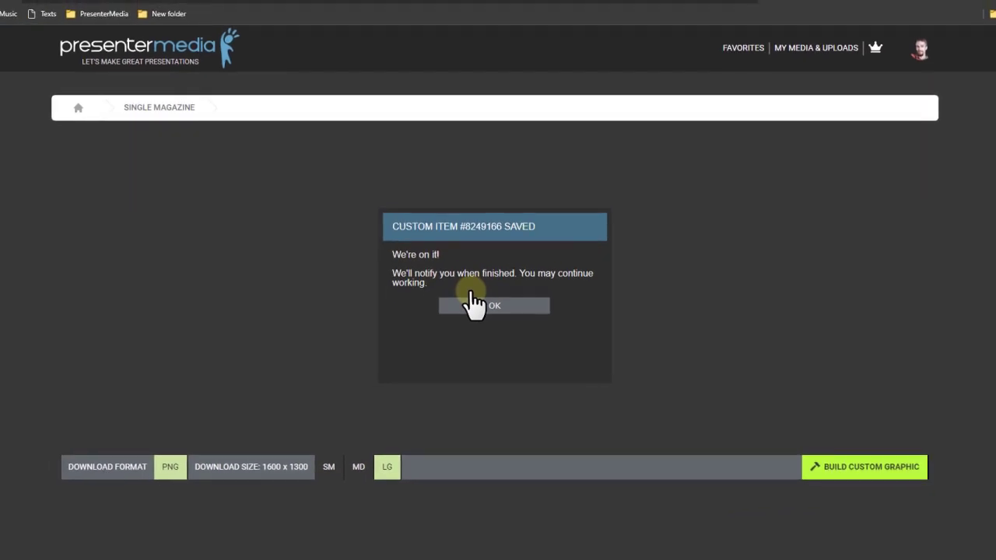
left_click(472, 308)
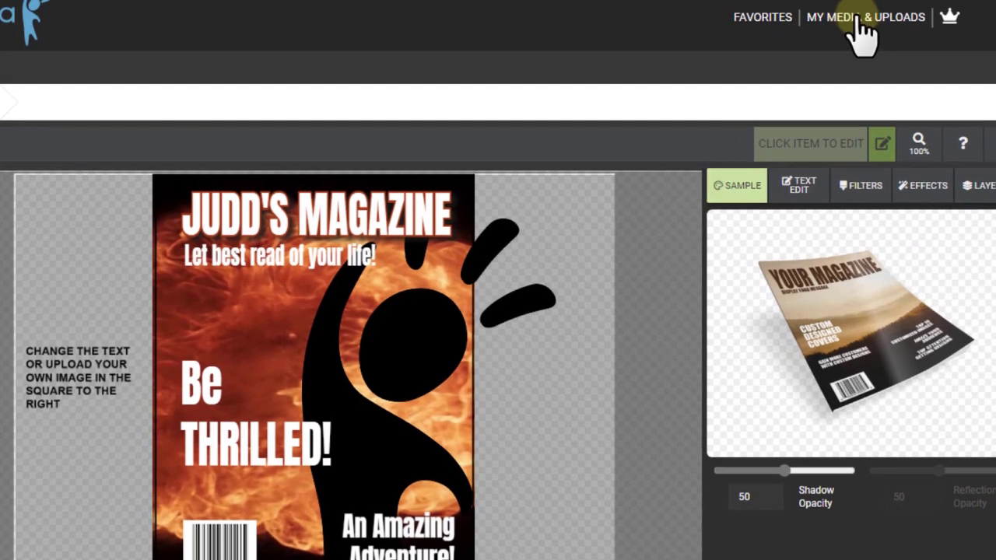
- In My Custom Media, preview the rendered Single Magazine cover larger, then close it
left_click(861, 33)
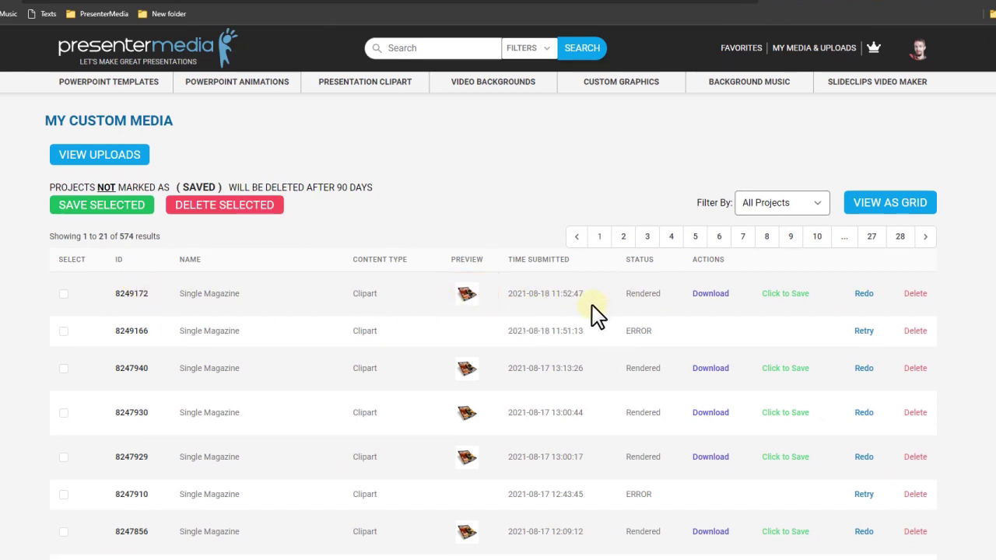
left_click(455, 305)
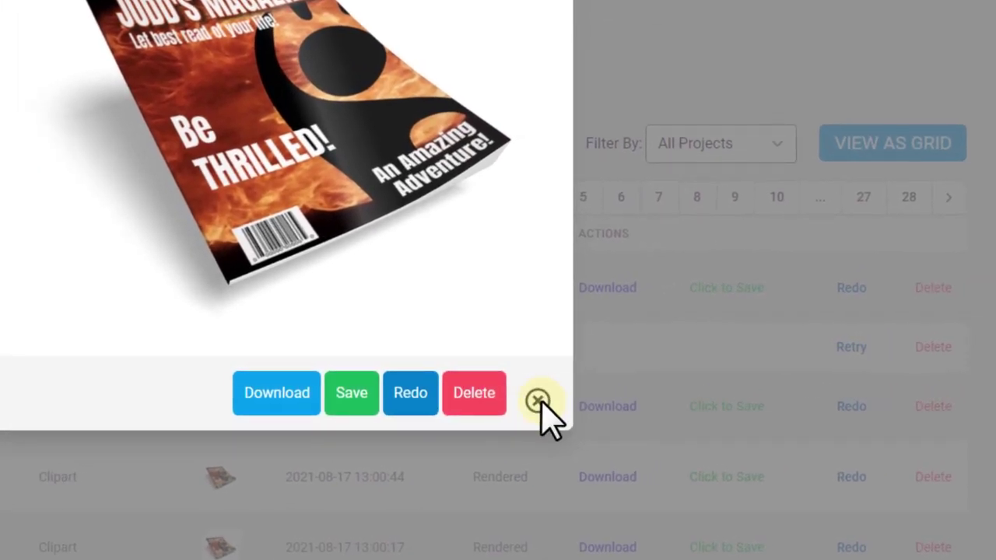
left_click(536, 401)
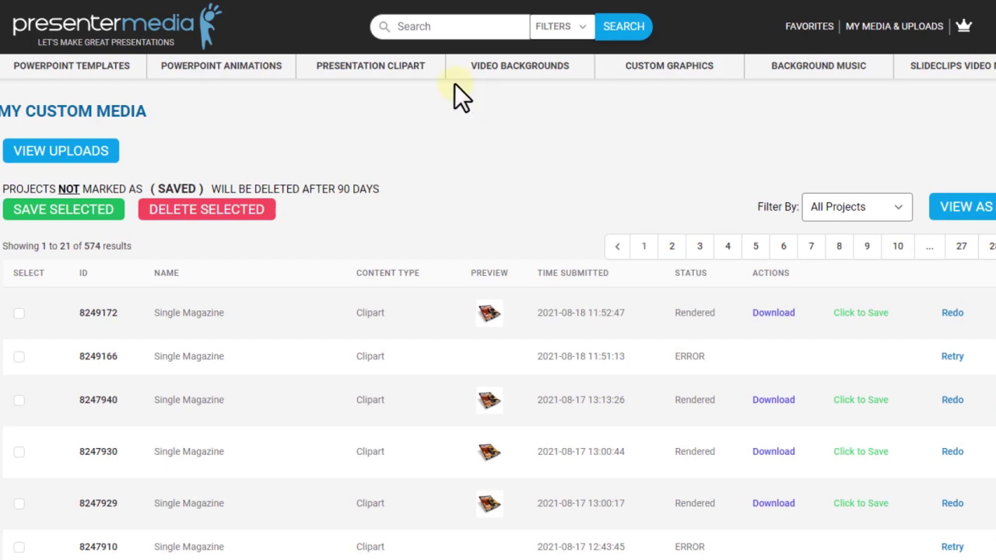
- Open the Stamp Text card from Presentation Clipart in the customization editor
left_click(376, 74)
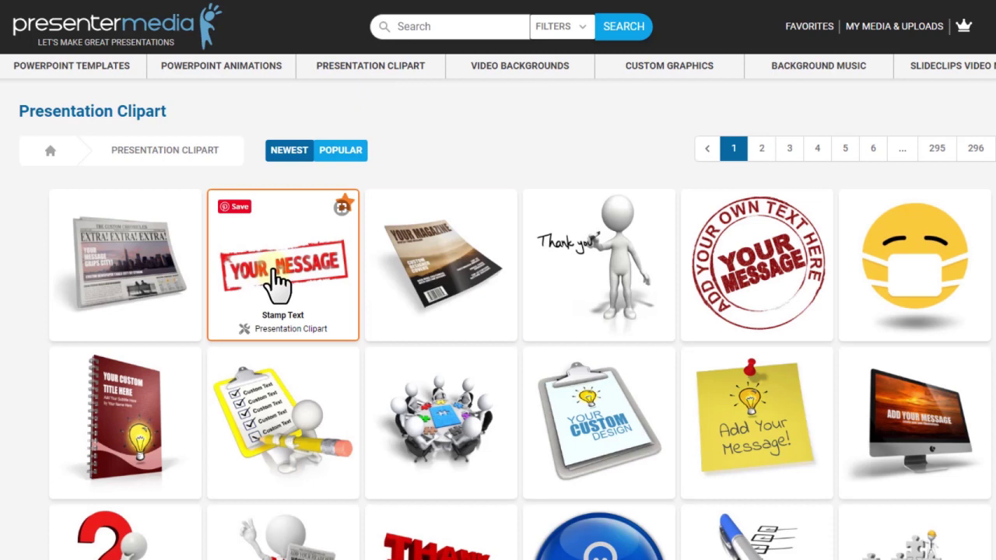
left_click(278, 285)
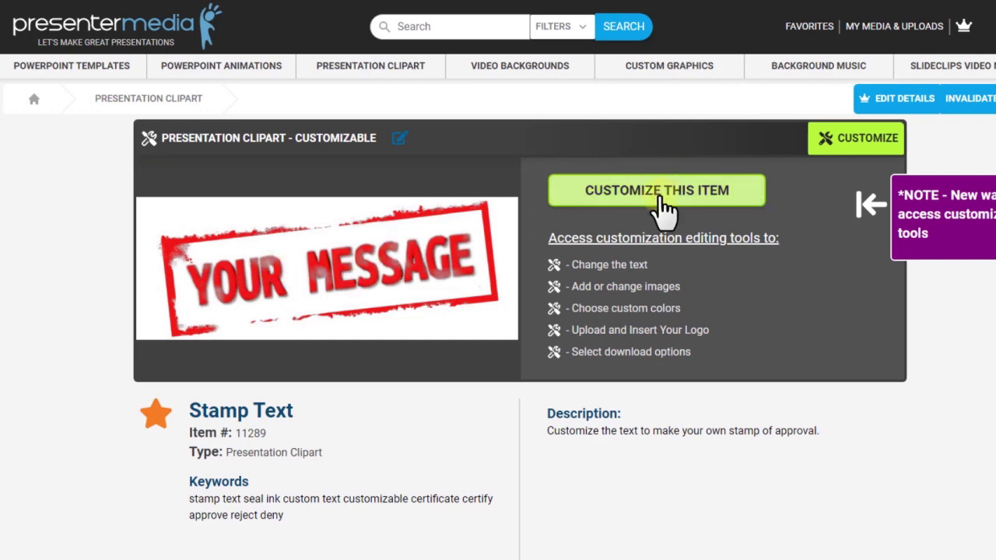
left_click(661, 204)
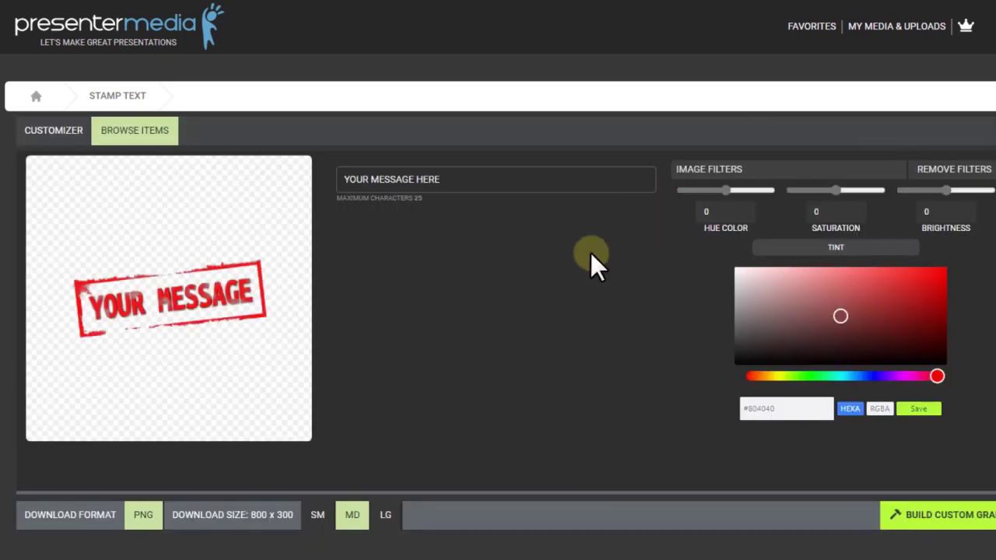
- Replace the stamp's 'YOUR MESSAGE' text with 'AWESOME!'
left_click(377, 179)
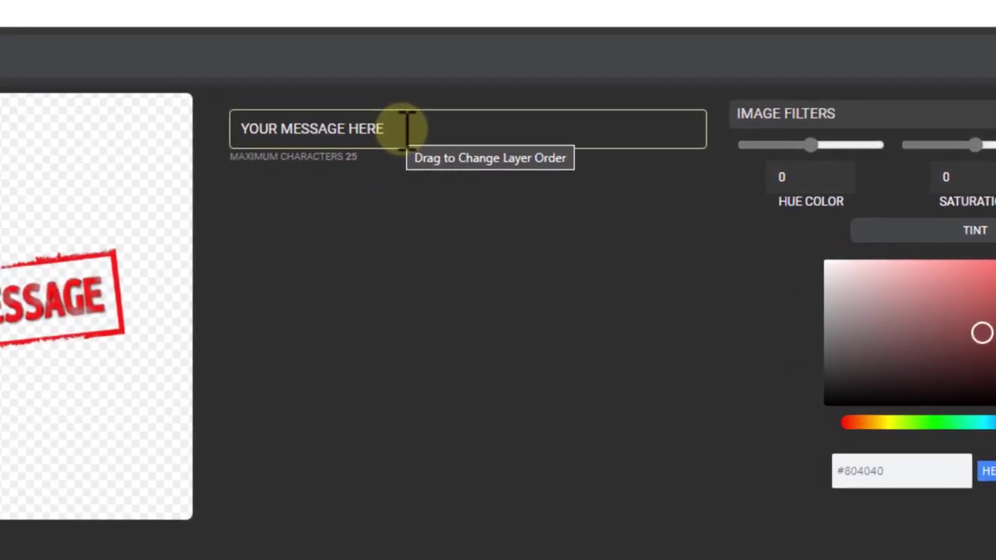
left_click(399, 121)
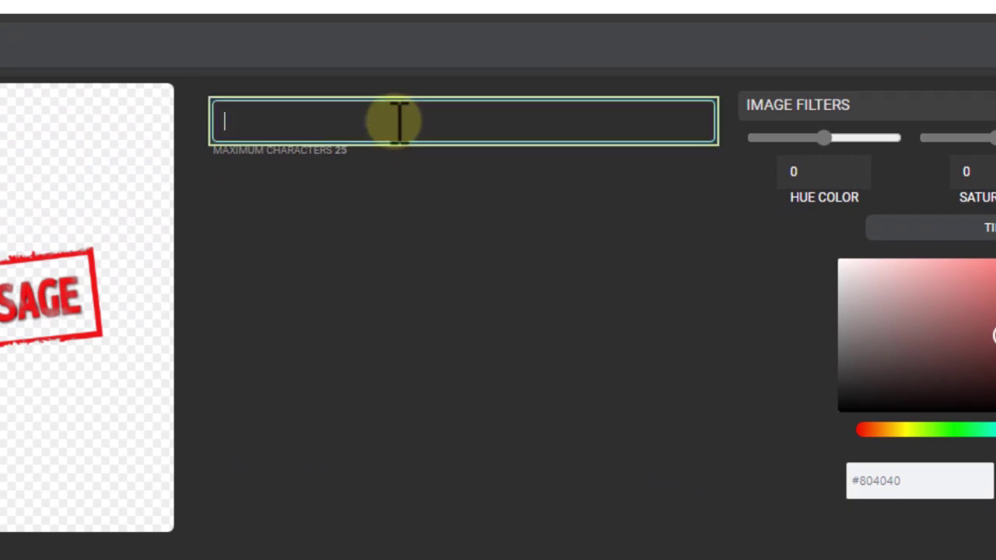
type("AWESOME!")
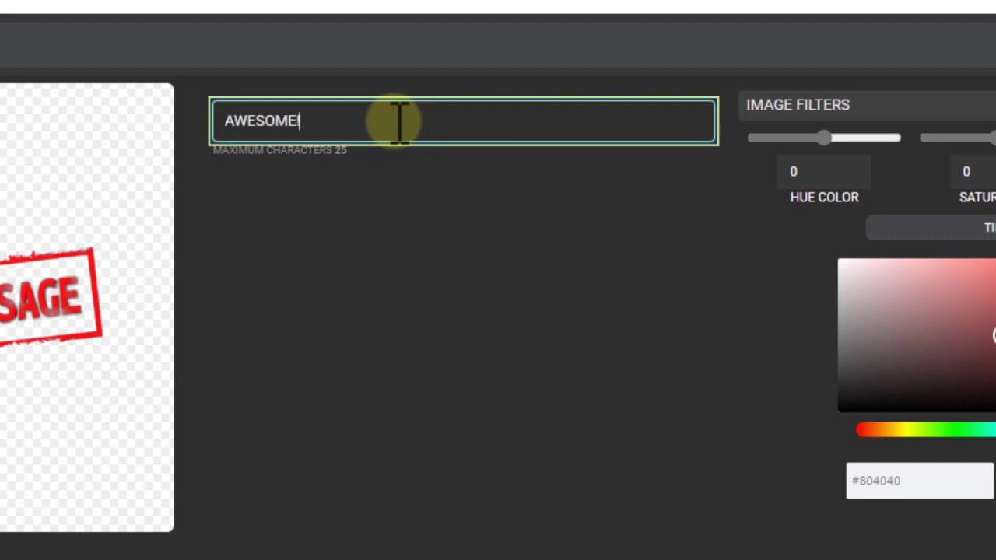
left_click(400, 210)
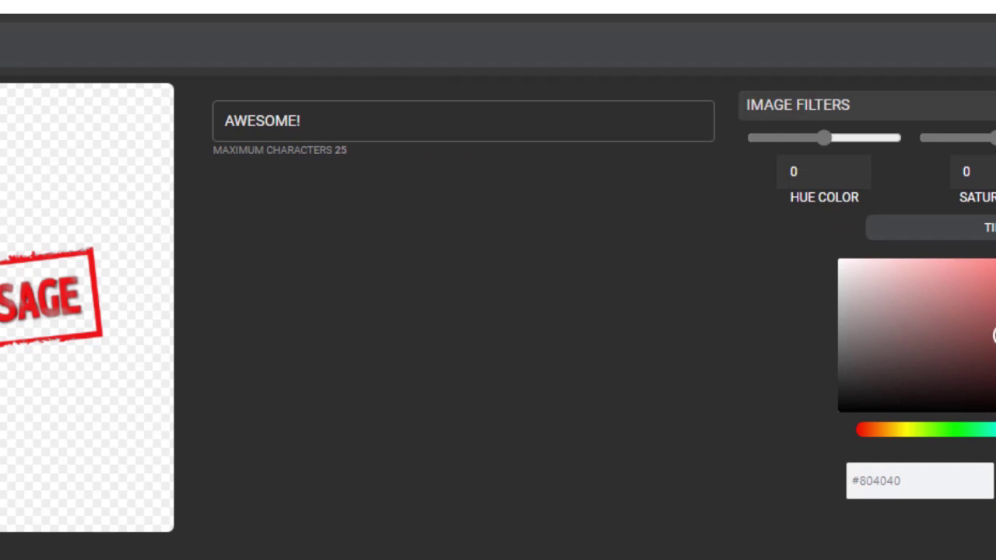
- Tint the stamp pinkish red (#871A5D) with the Image Filters colour picker
left_click(696, 366)
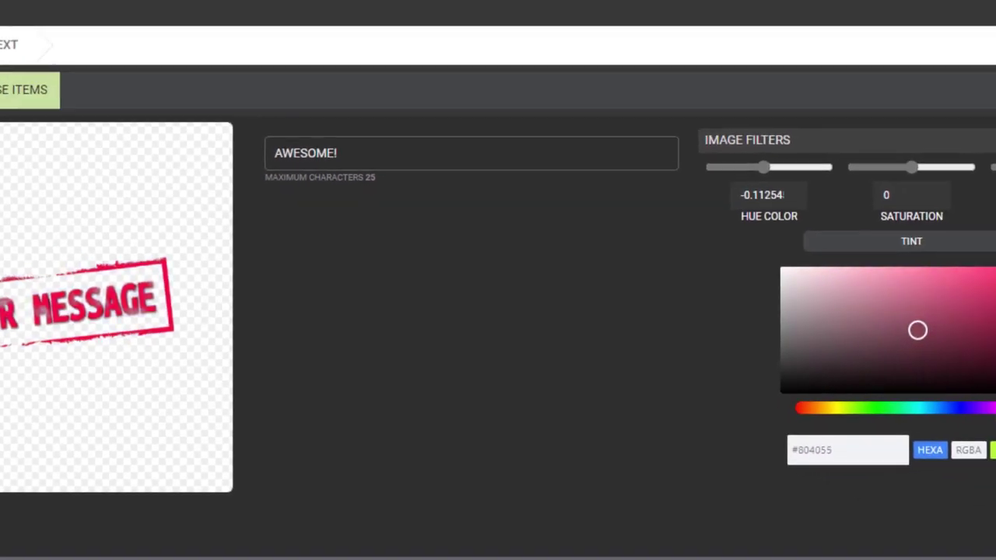
left_click(995, 334)
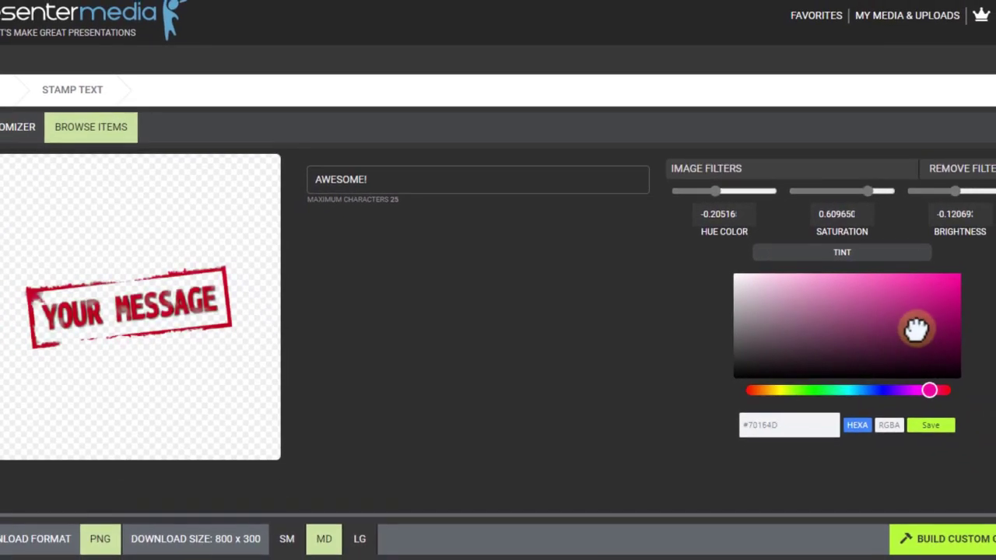
left_click_drag(915, 329, 915, 321)
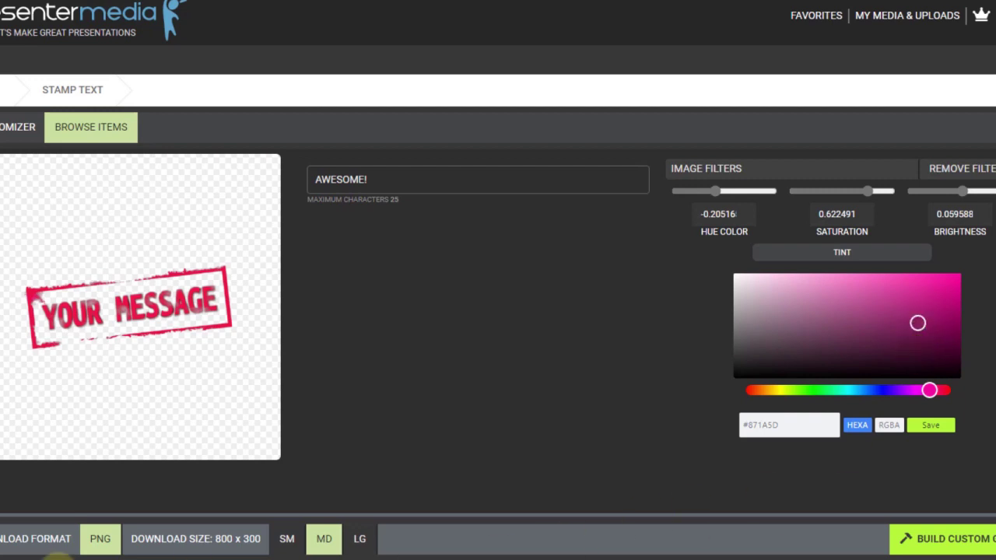
- Build the AWESOME! stamp at LG 1600 x 600 PNG and dismiss the saved notice
left_click(361, 538)
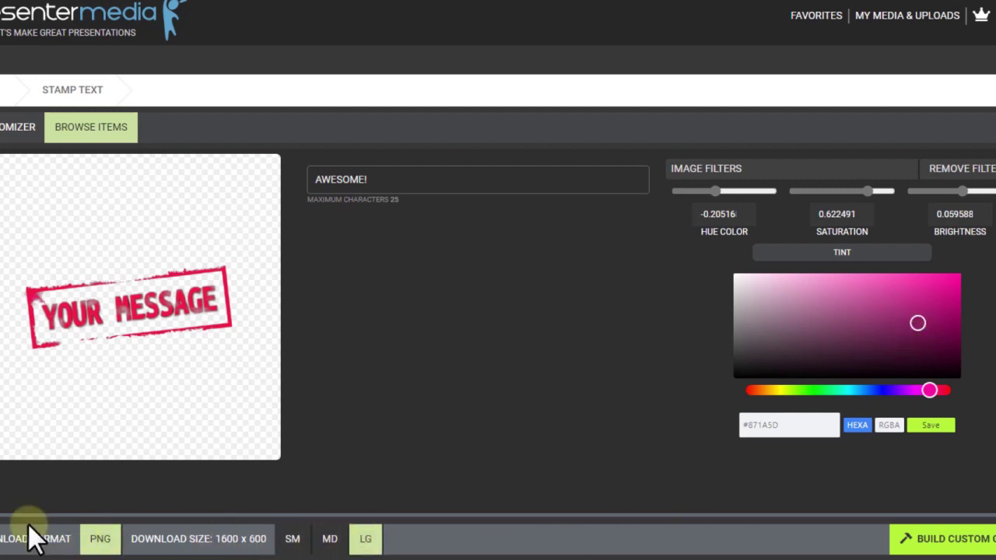
left_click(990, 545)
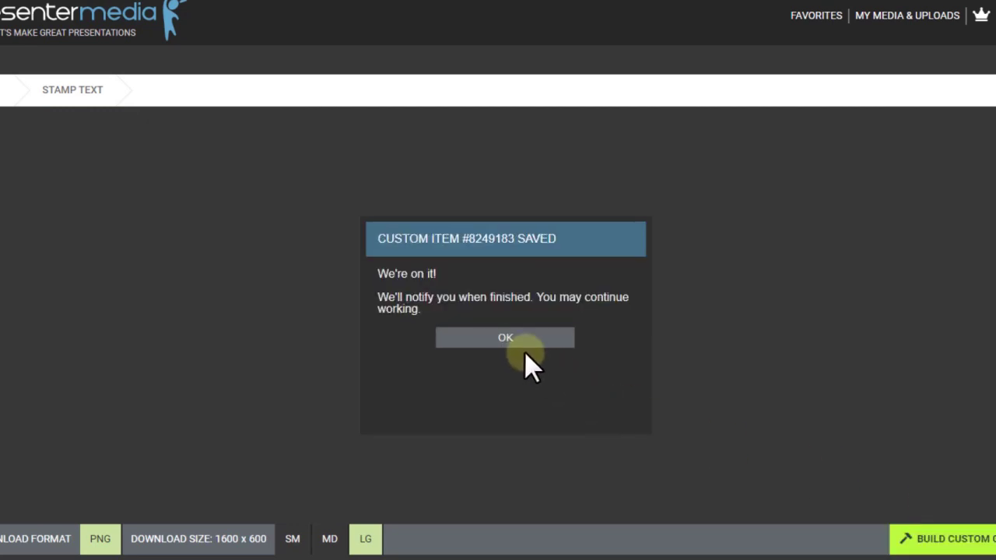
left_click(518, 343)
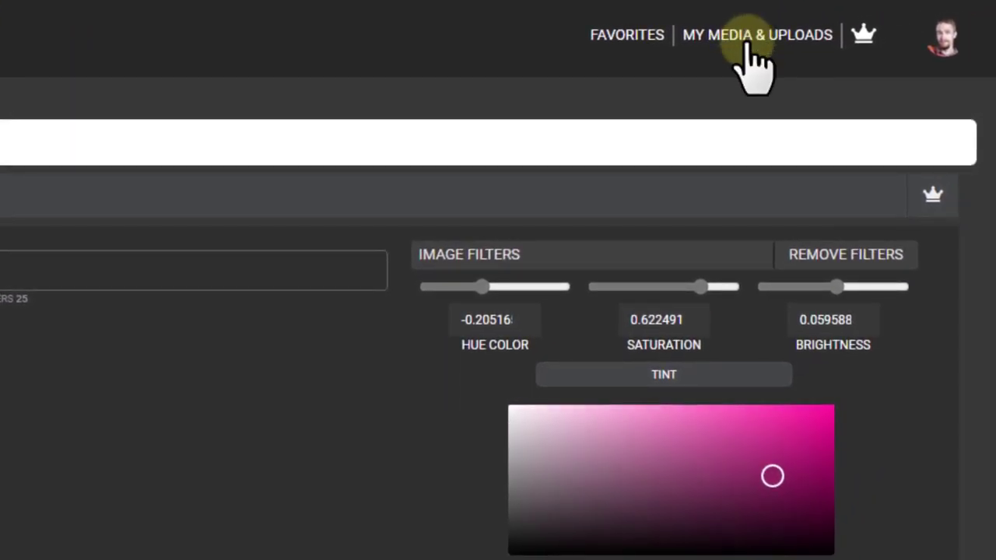
- In My Custom Media, preview the rendered pink AWESOME! stamp larger, then close it
left_click(747, 45)
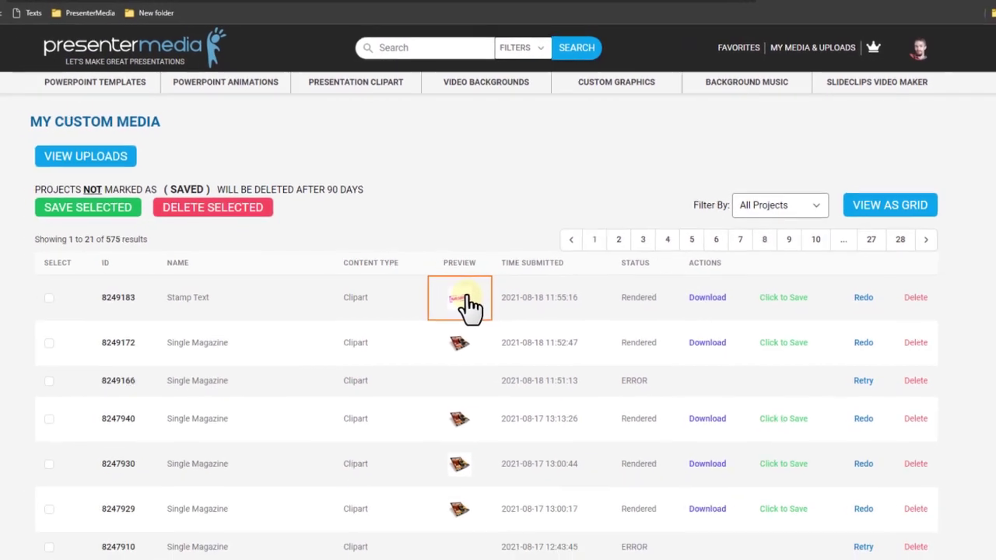
left_click(469, 299)
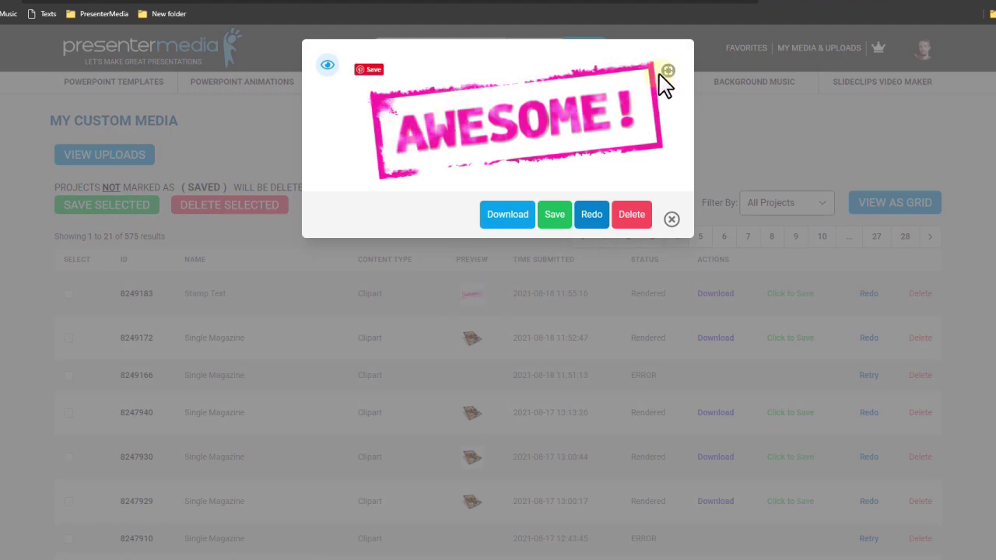
left_click(671, 220)
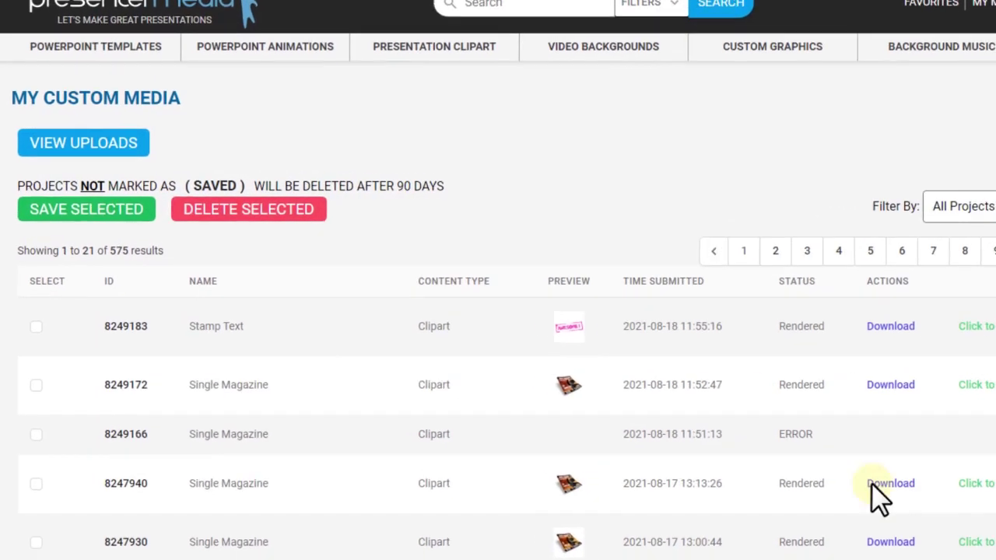
left_click(76, 144)
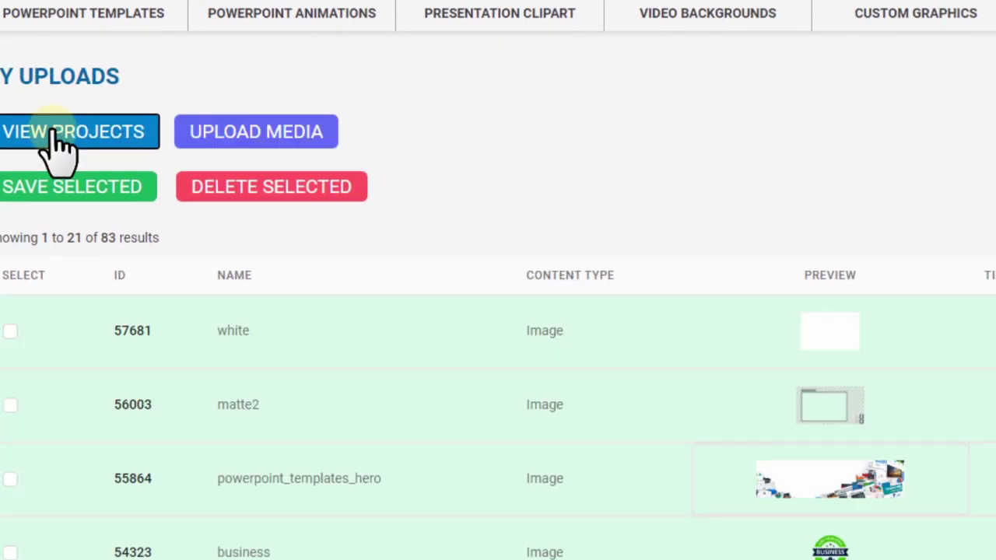
scroll(884, 445, "down", 10)
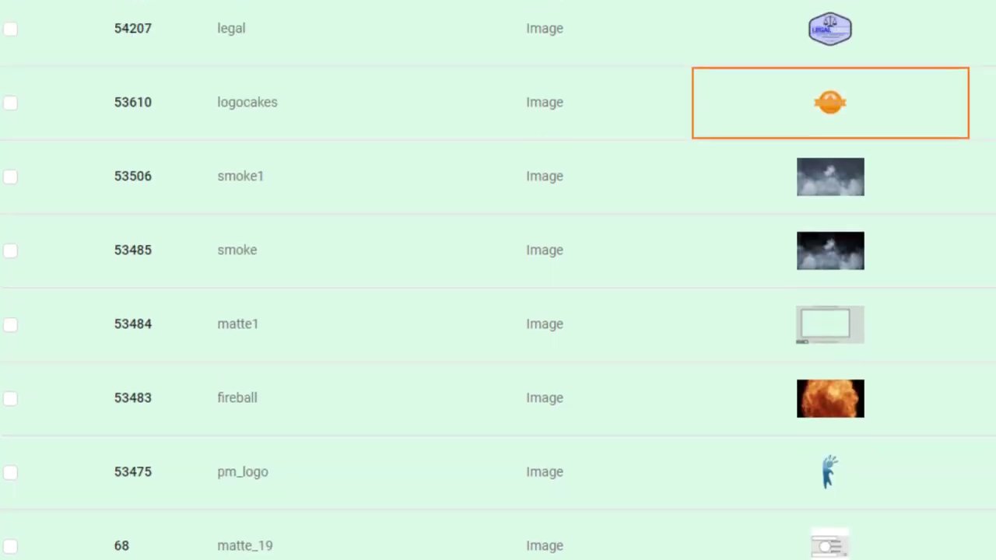
scroll(498, 311, "up", 10)
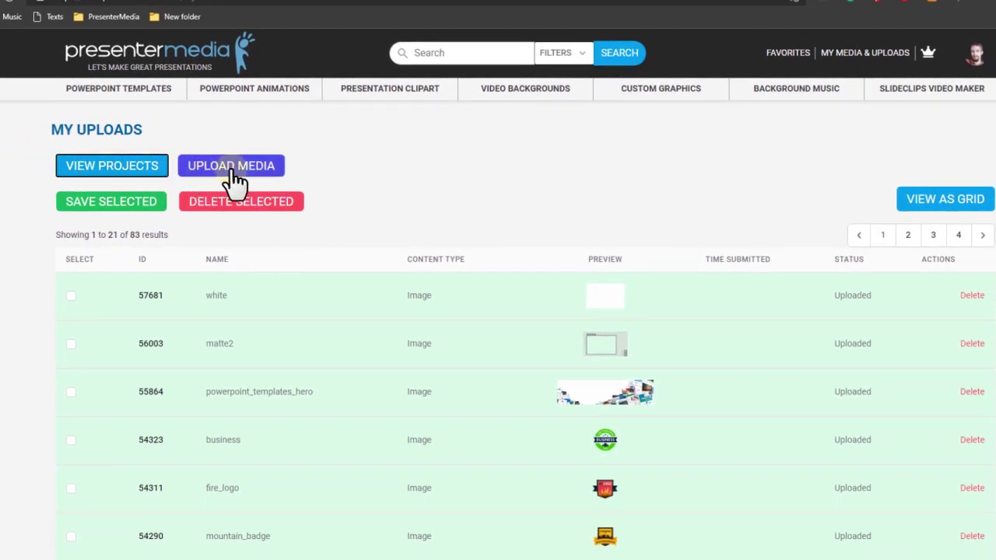
left_click(115, 168)
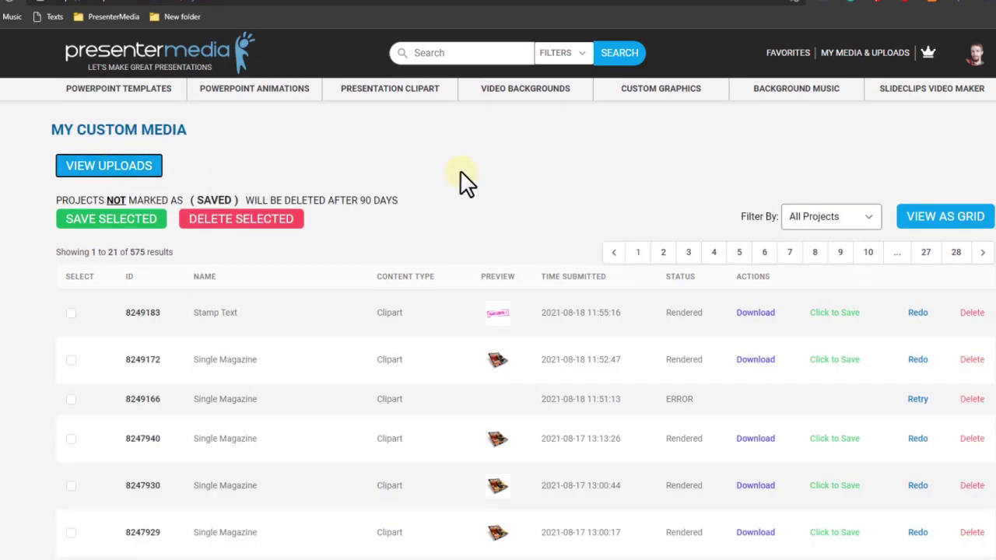